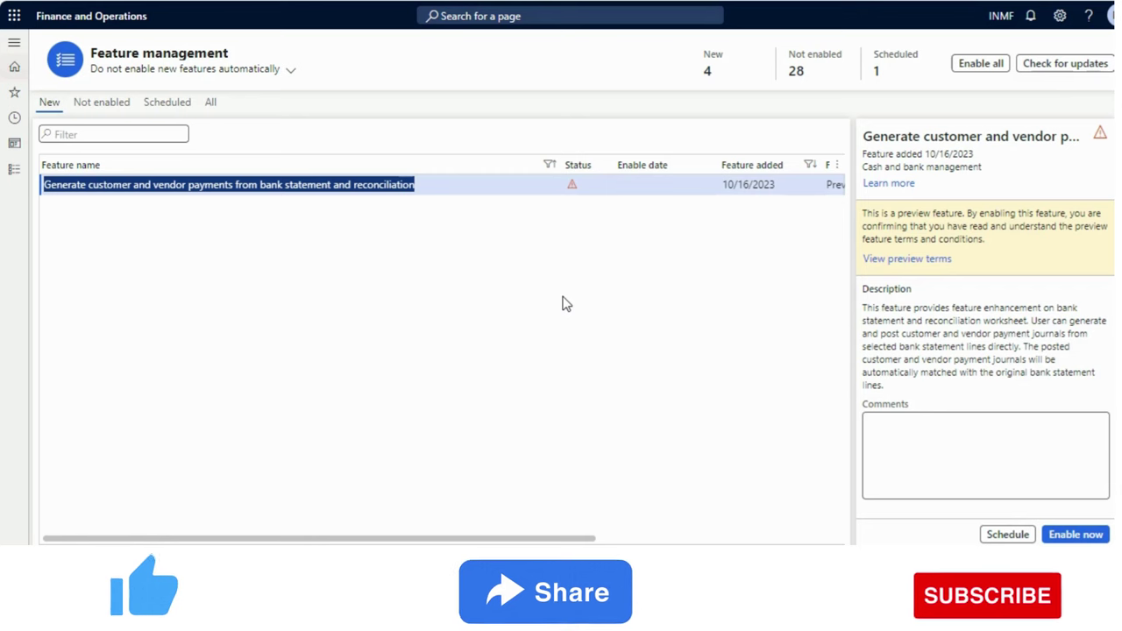
View the "Generate customer and vendor payments from bank statement and reconciliation" feature in Feature management
left_click(434, 189)
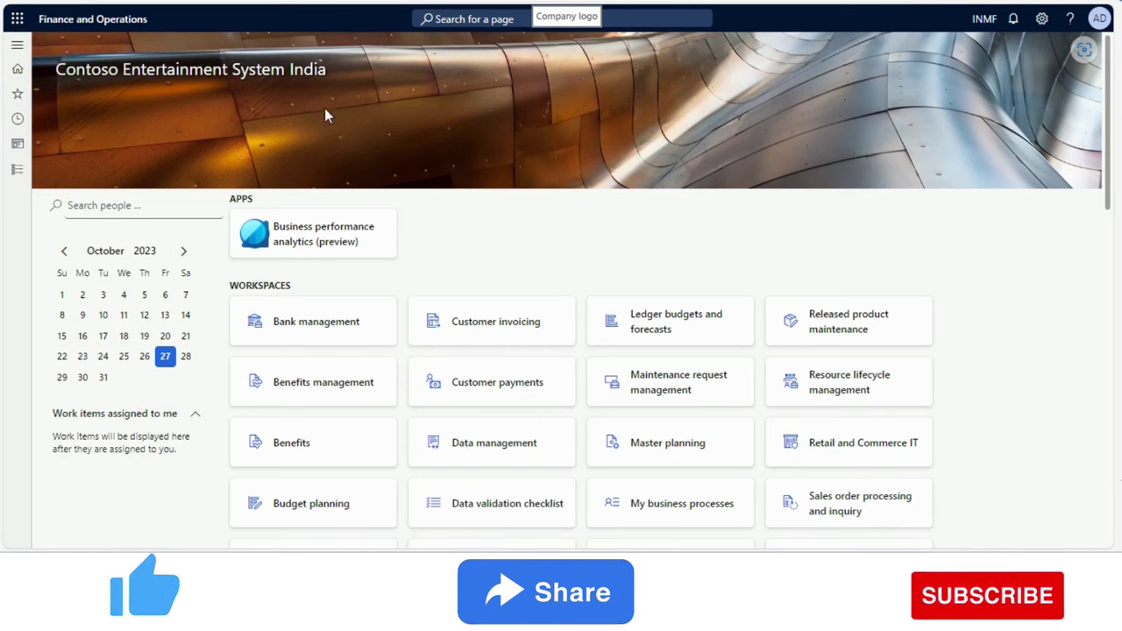
Open the Bank reconciliation list in Cash and bank management and check the open KOTAK reconciliation
left_click(14, 172)
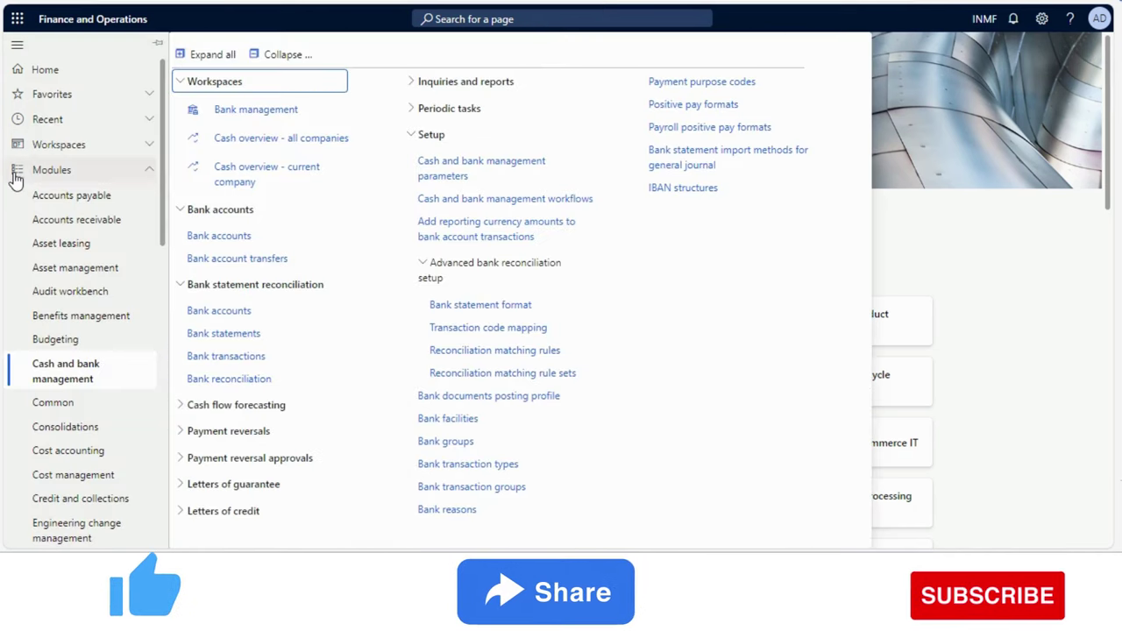
left_click(253, 383)
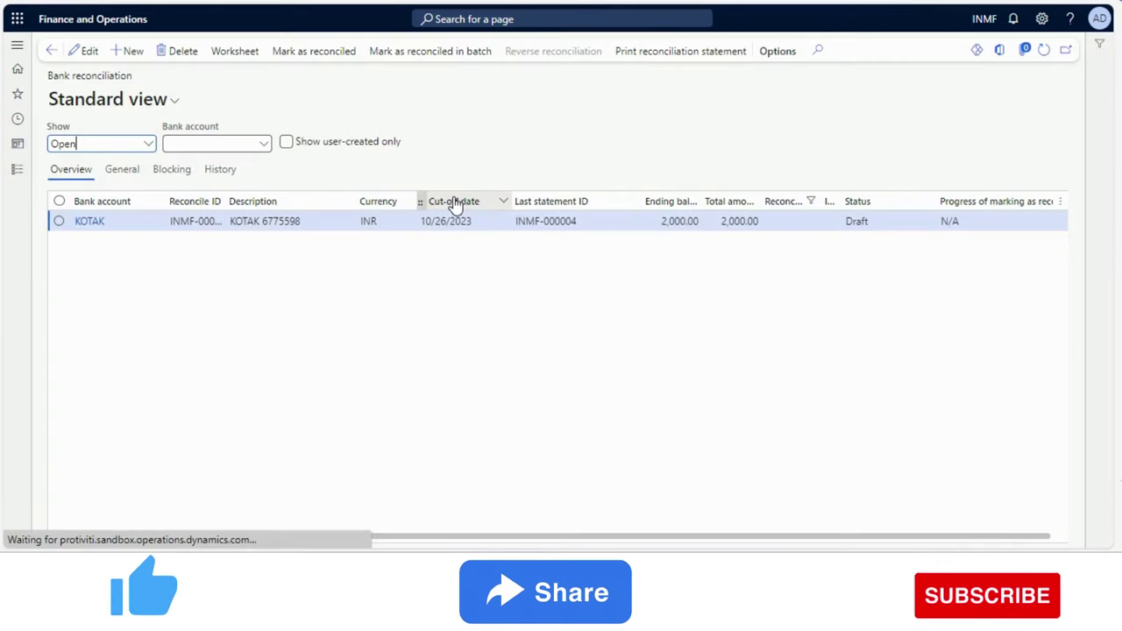
left_click(451, 220)
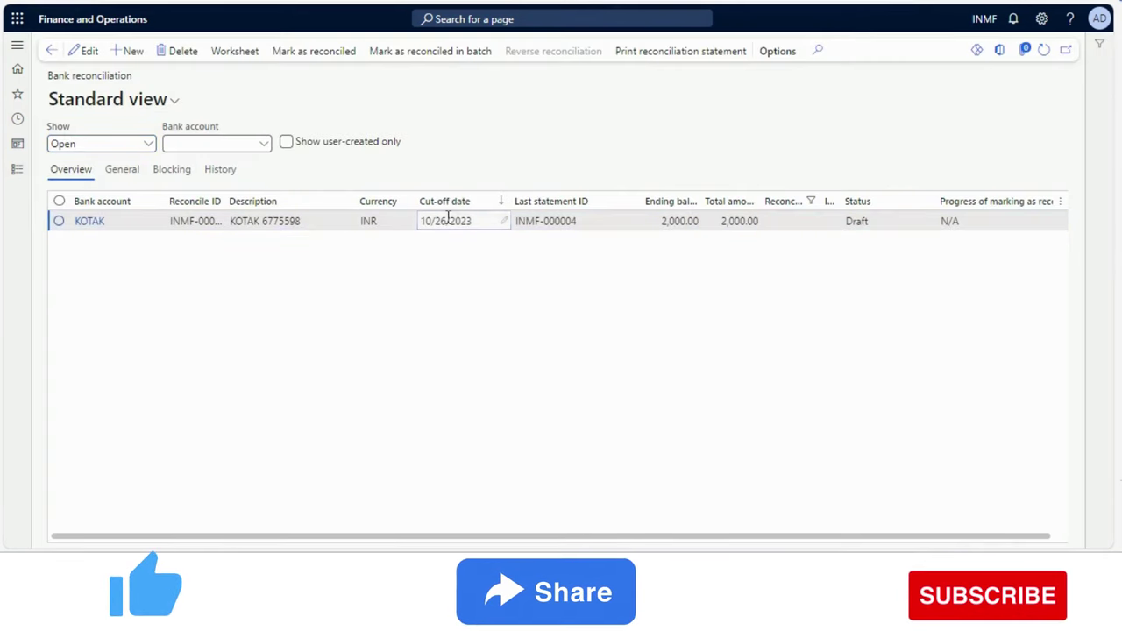
Open the validated KOTAK bank statement and examine its two statement lines
left_click(14, 172)
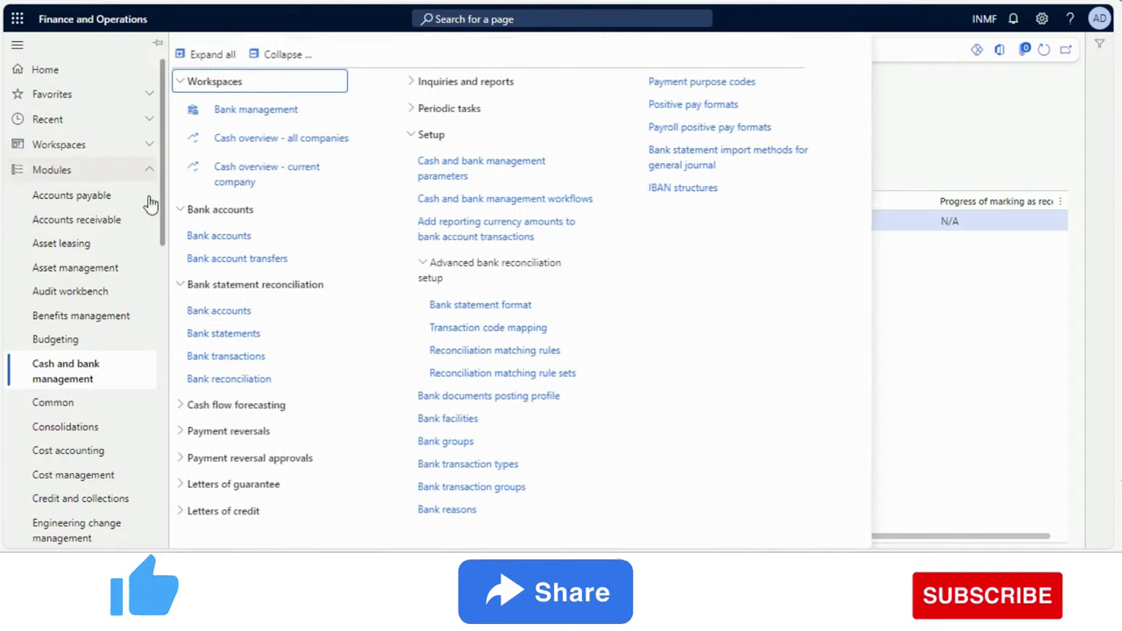
left_click(250, 344)
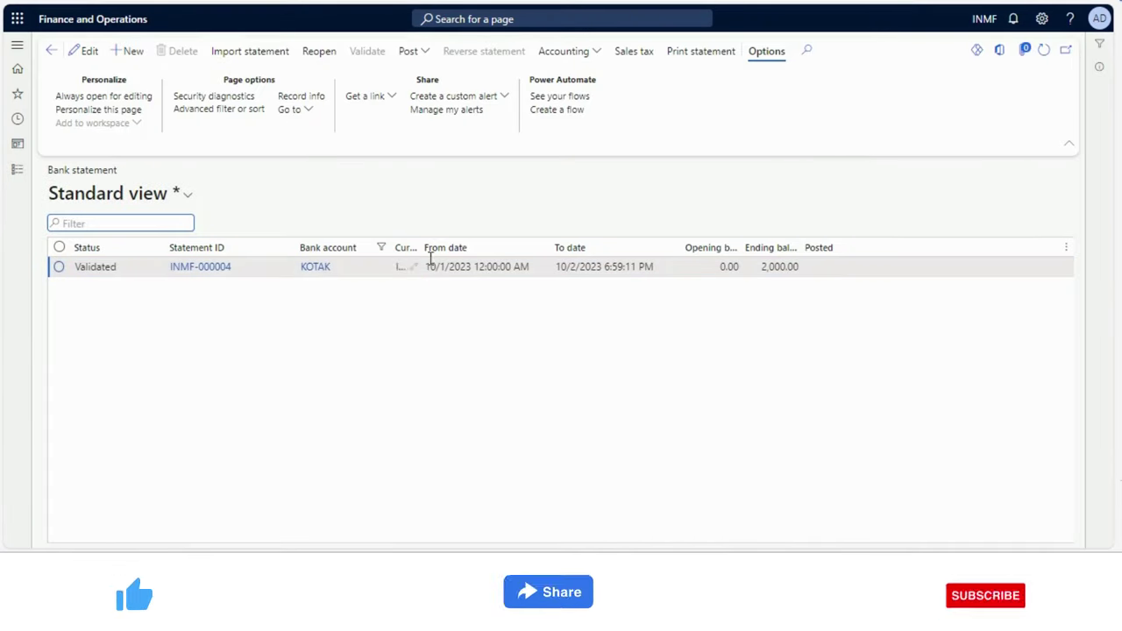
left_click(200, 266)
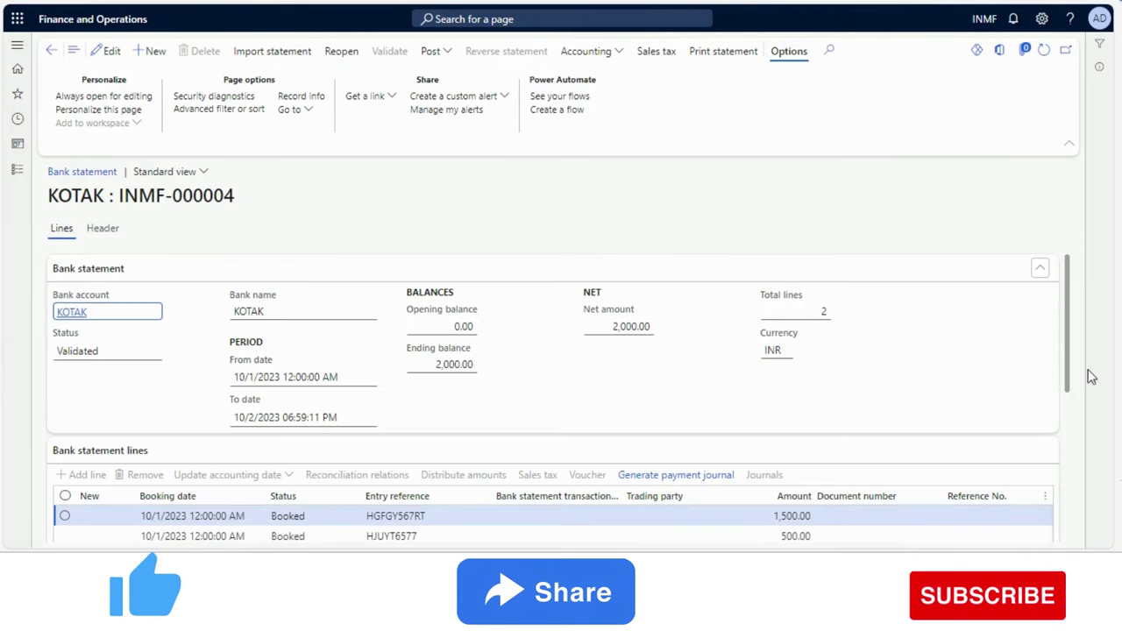
scroll(1069, 383, "down", 3)
left_click(329, 372)
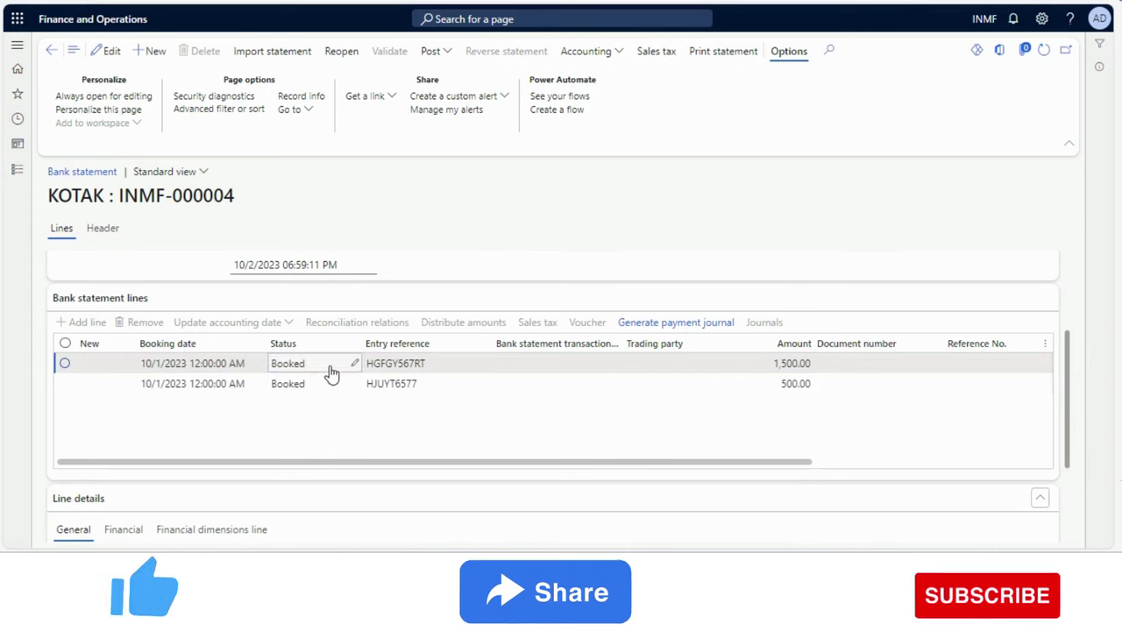
left_click(788, 382)
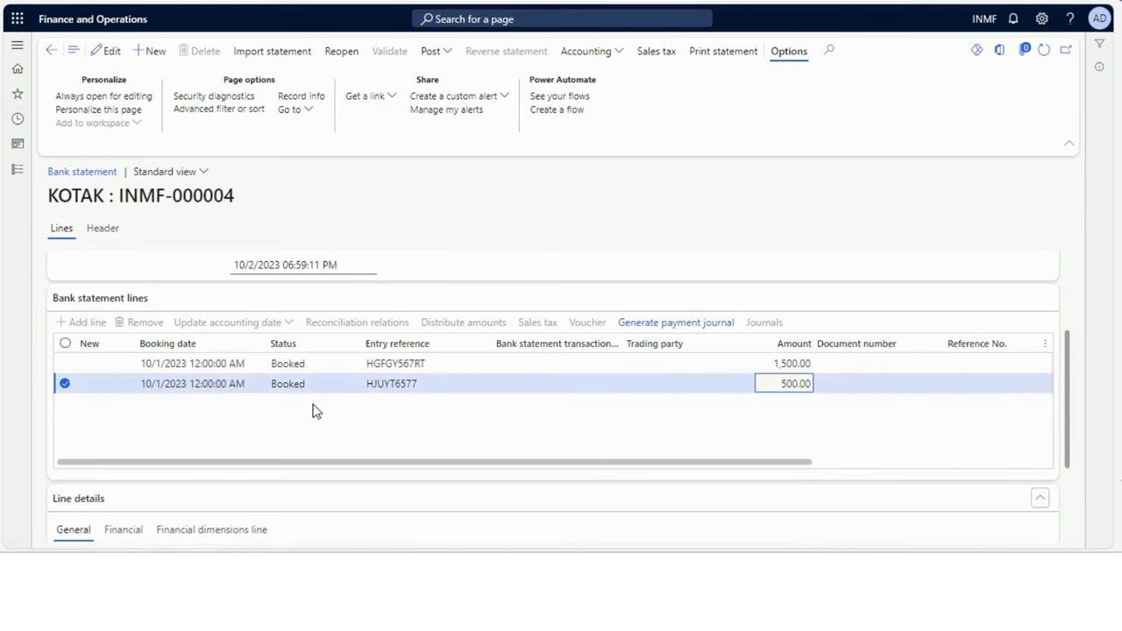
Open the reconciliation worksheet for the open KOTAK bank reconciliation
left_click(17, 169)
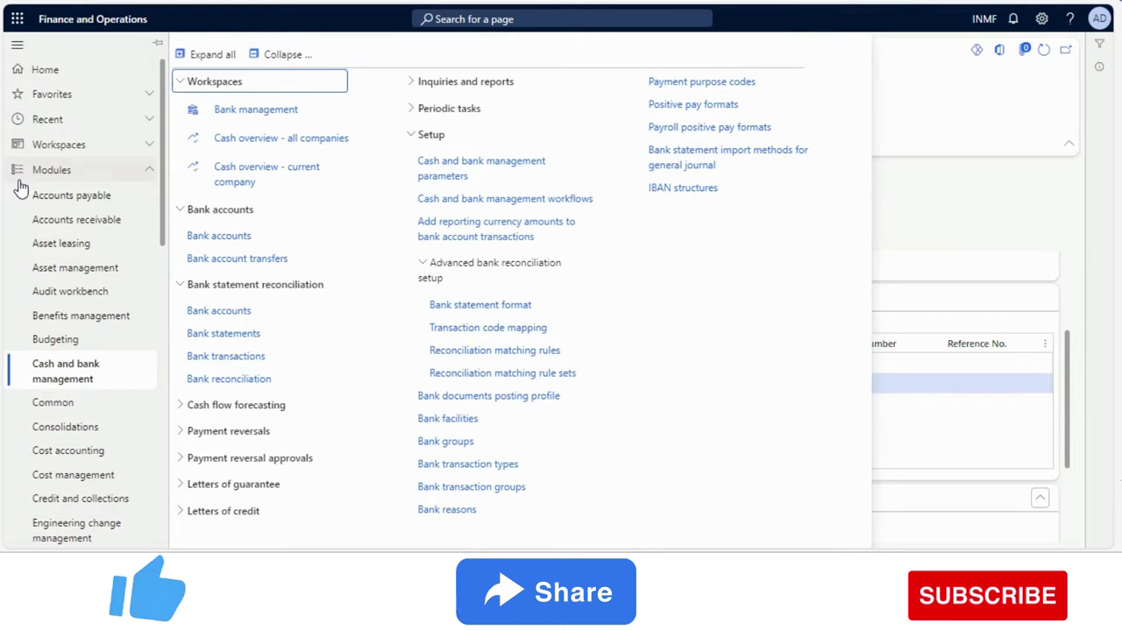
left_click(236, 379)
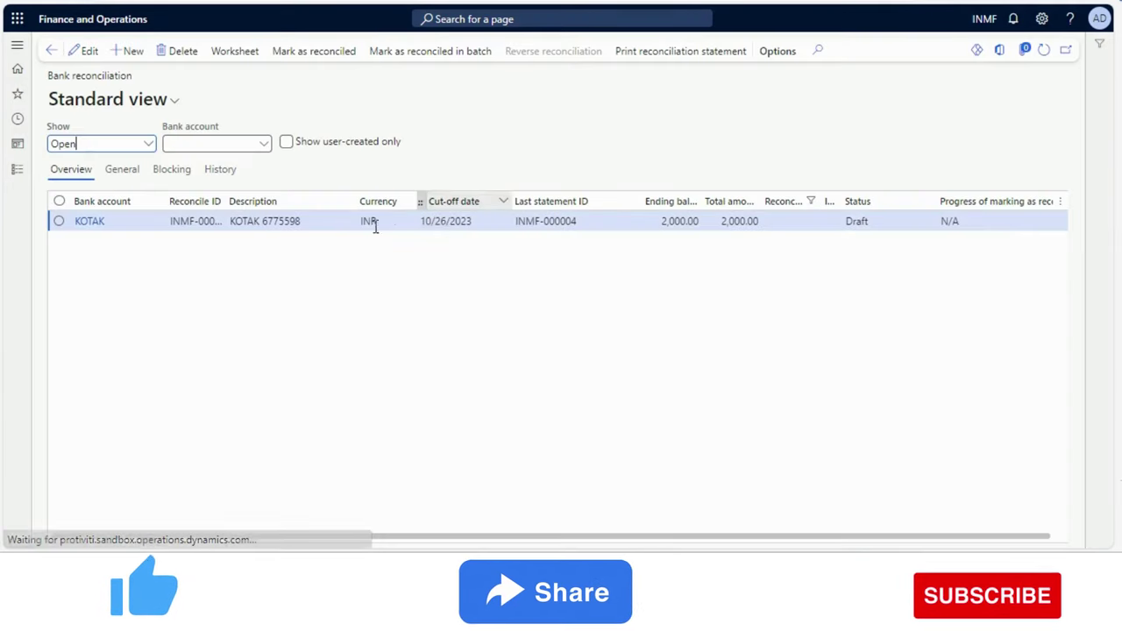
left_click(292, 221)
left_click(249, 54)
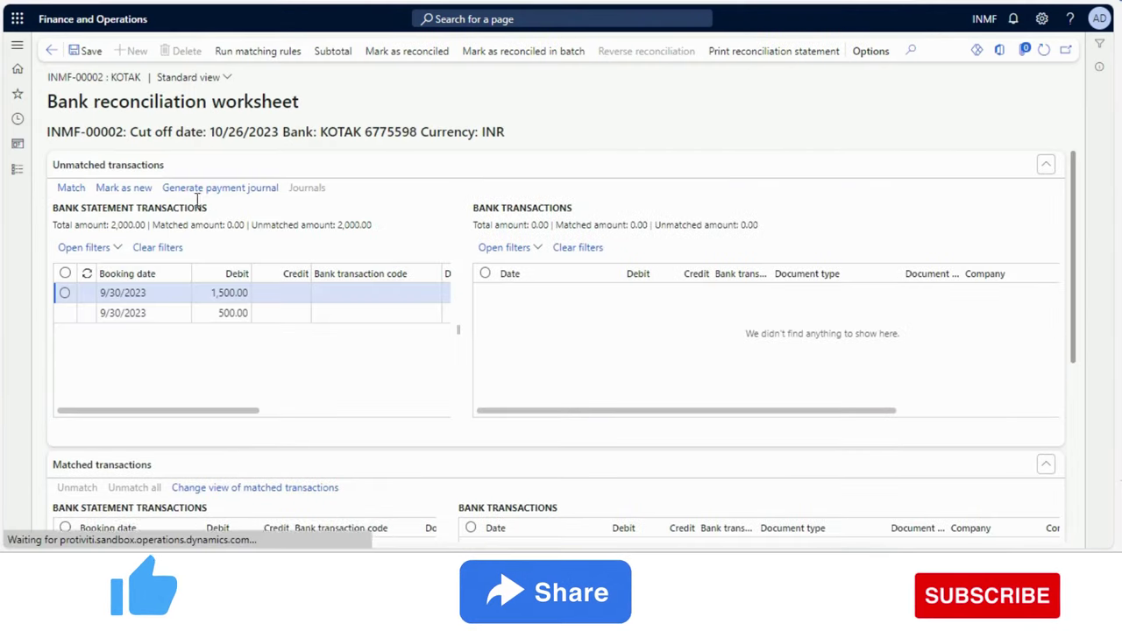
Examine the 1,500.00 and 500.00 unmatched bank statement transactions in the worksheet
left_click(212, 295)
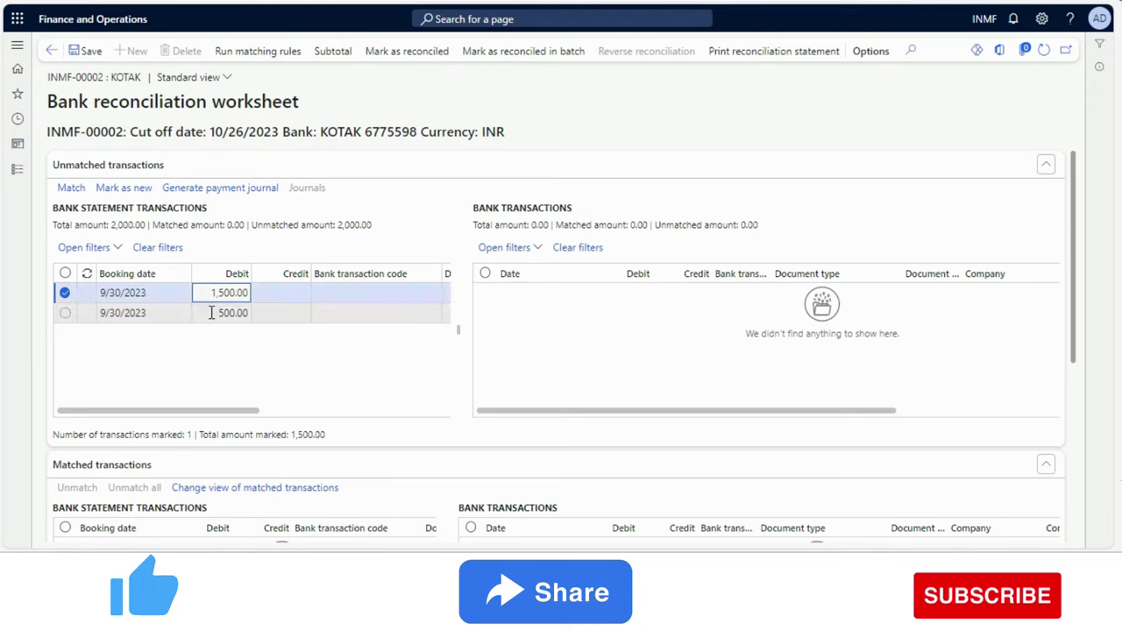
left_click(211, 312)
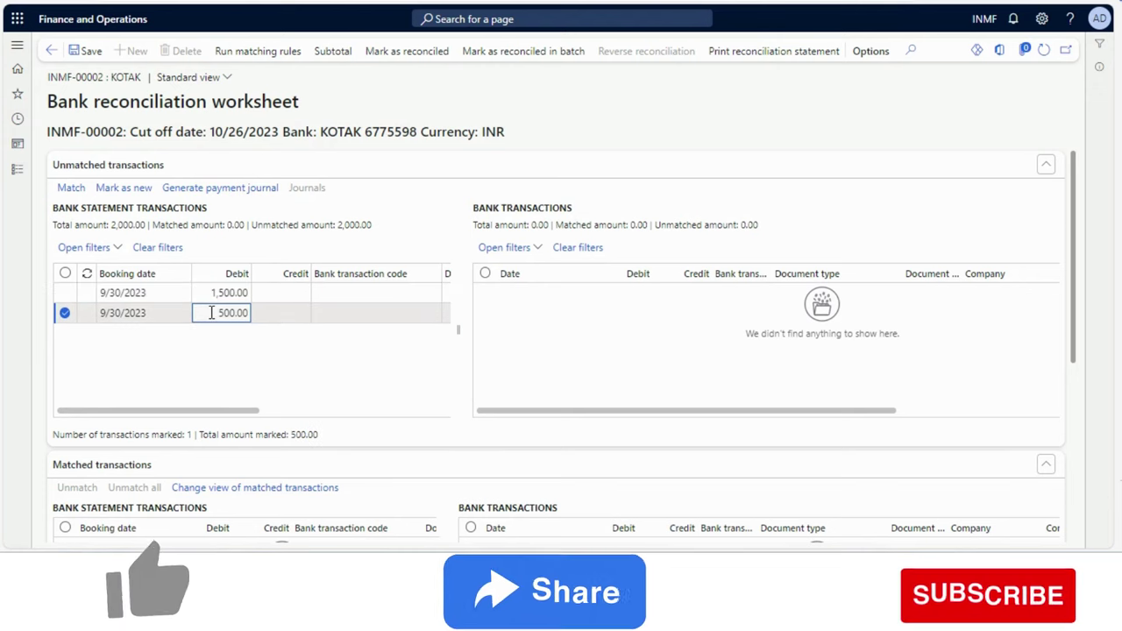
left_click(214, 293)
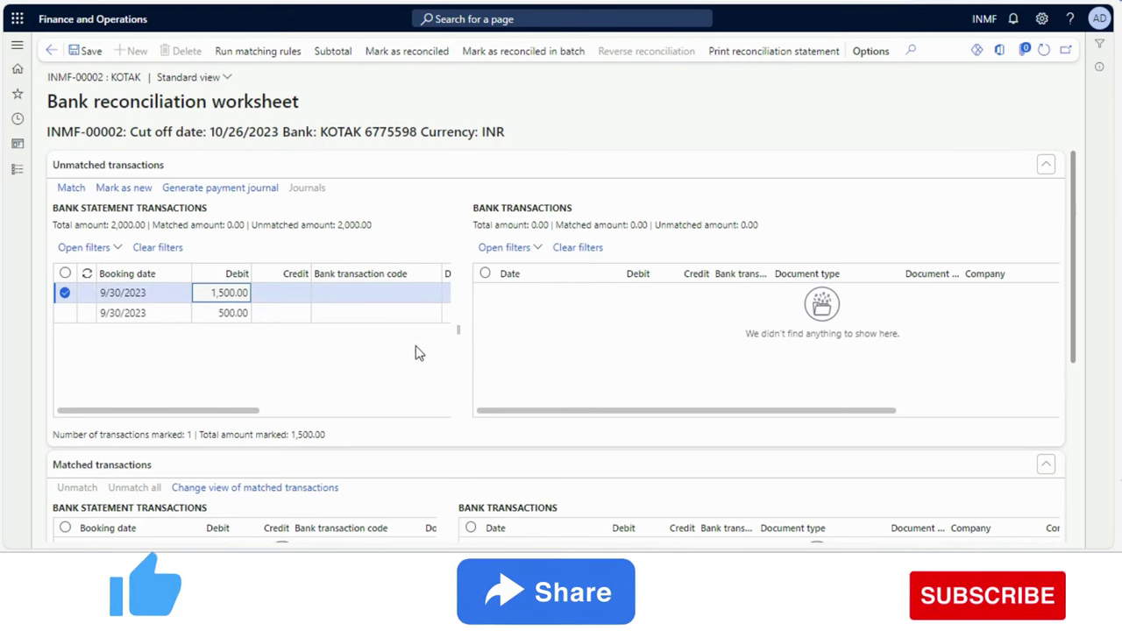
left_click(294, 295)
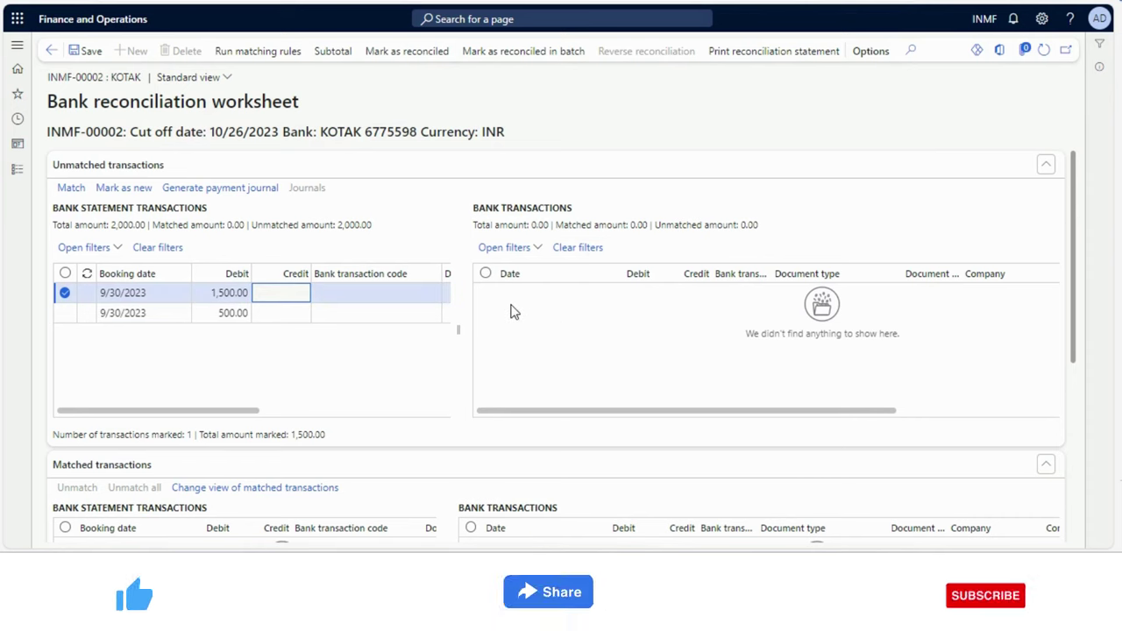
Start generating a payment journal for all unmatched statement transactions, with payment type Customer payment and Wingtip Toys India Ltd. as the customer
left_click(64, 273)
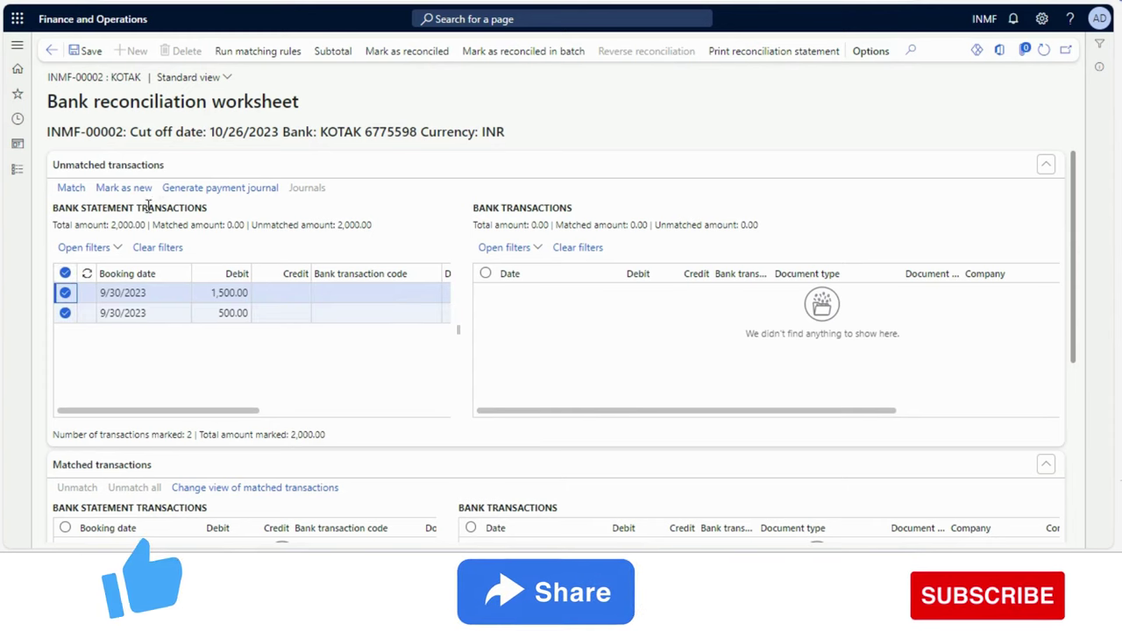
left_click(200, 188)
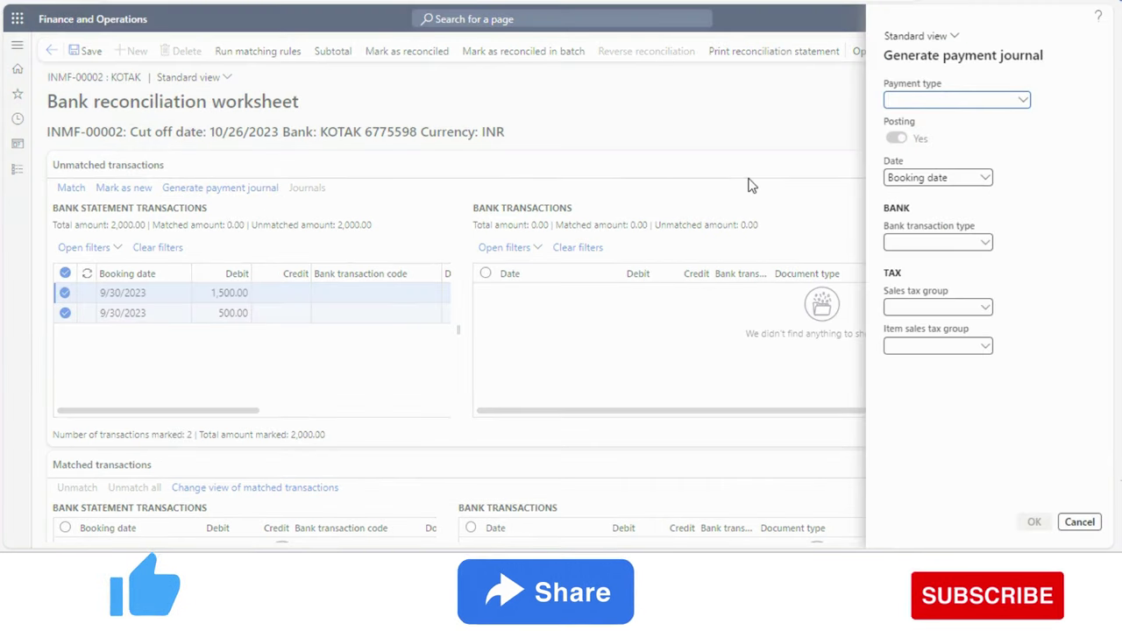
left_click(1021, 105)
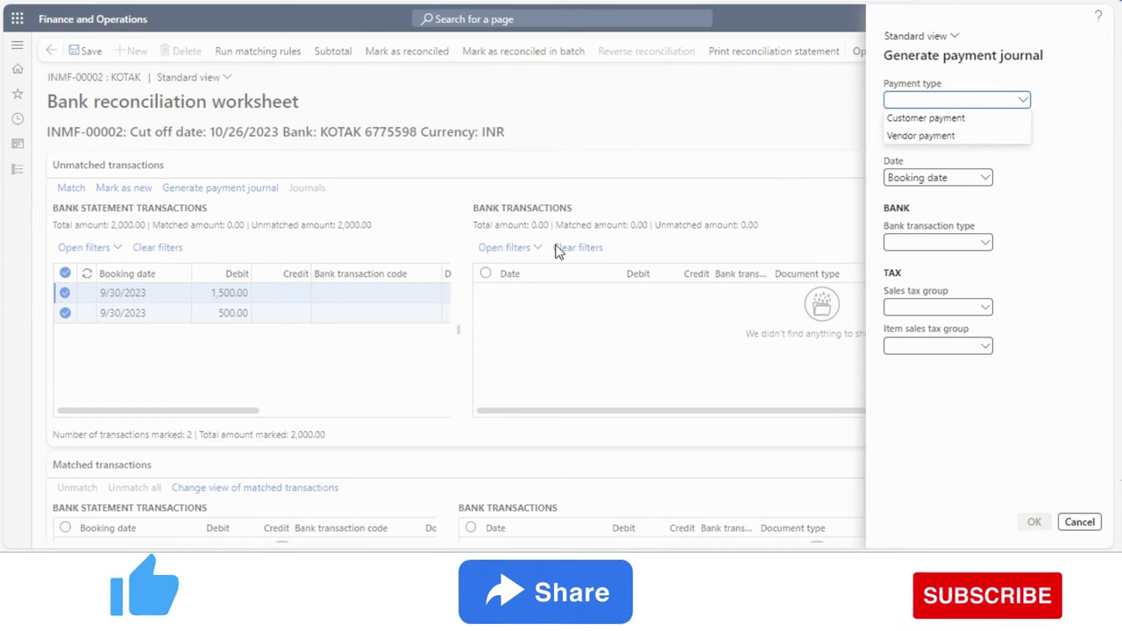
left_click(912, 123)
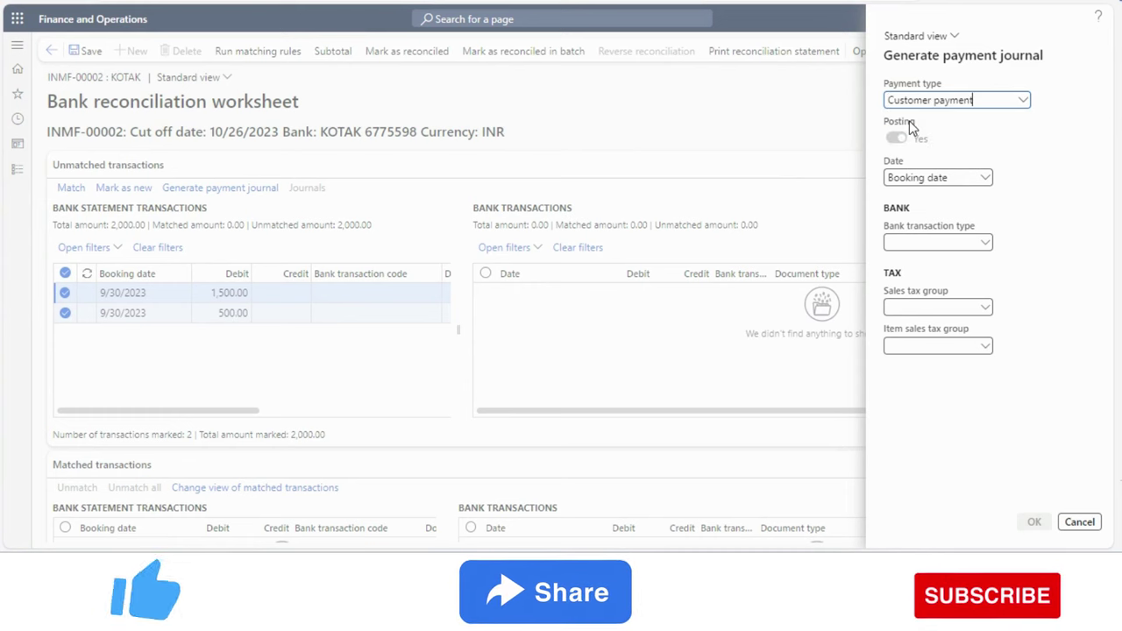
left_click(987, 142)
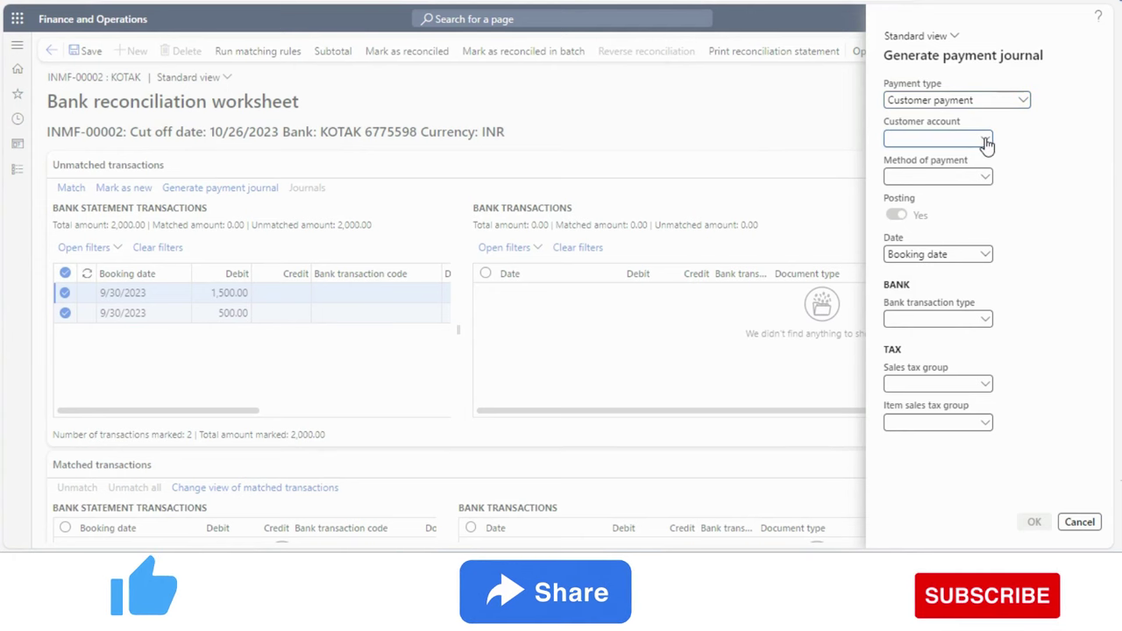
left_click(985, 139)
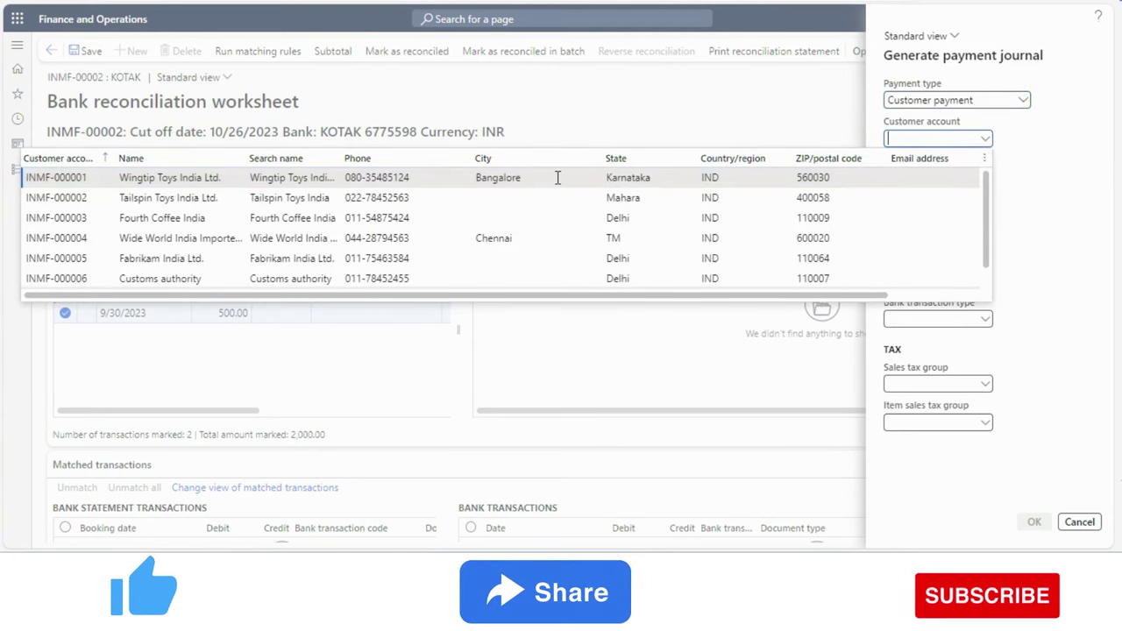
left_click(353, 178)
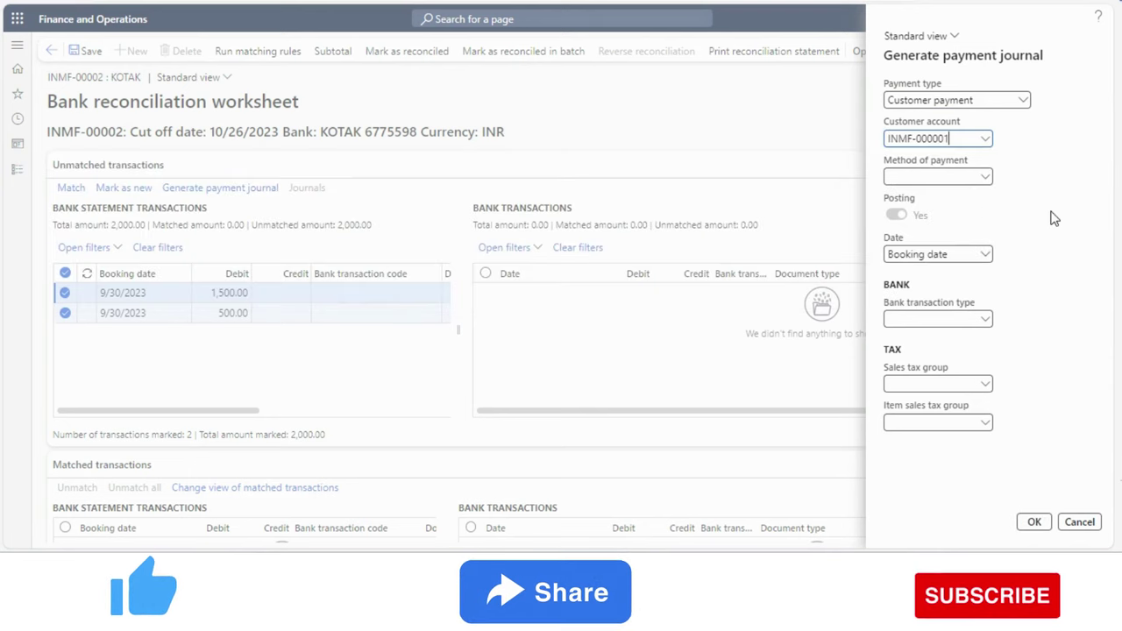
Review the method of payment and date options for the payment journal, and cancel generating it
left_click(987, 180)
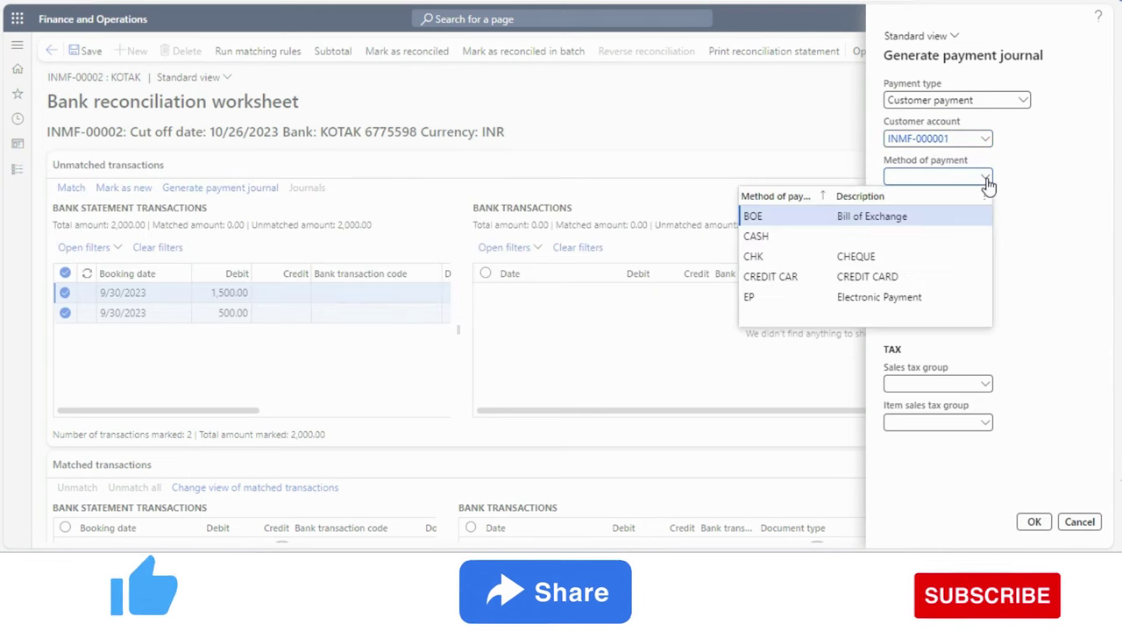
left_click(1031, 270)
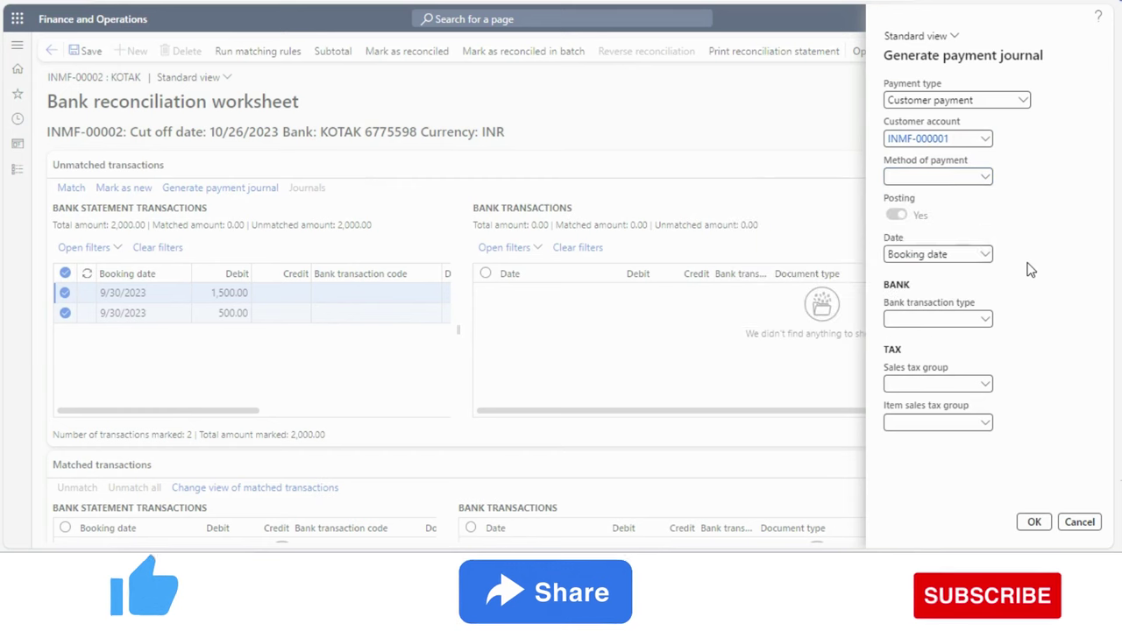
left_click(982, 265)
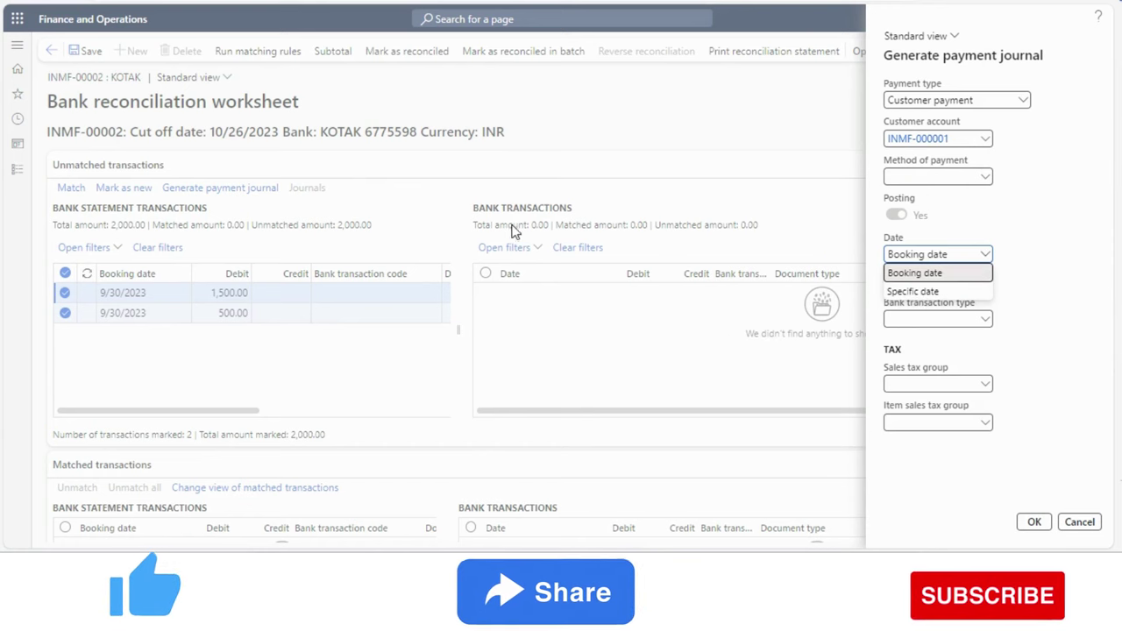
left_click(1059, 307)
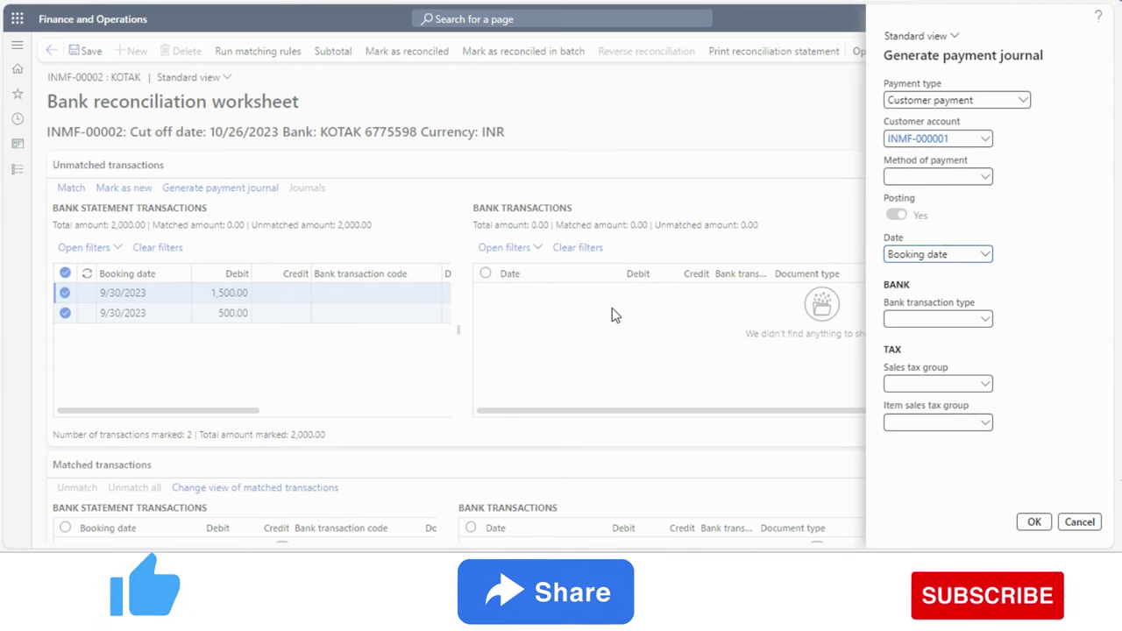
left_click(1080, 521)
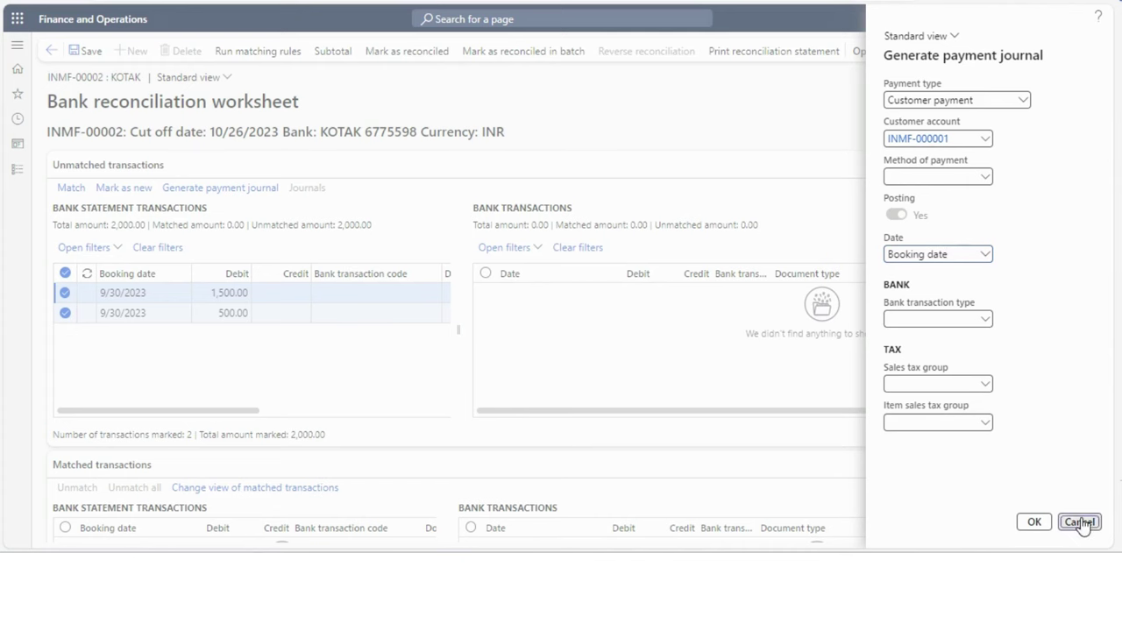
left_click(299, 294)
mouse_move(1080, 261)
left_mouse_down()
mouse_move(1076, 342)
mouse_move(1077, 261)
left_mouse_up()
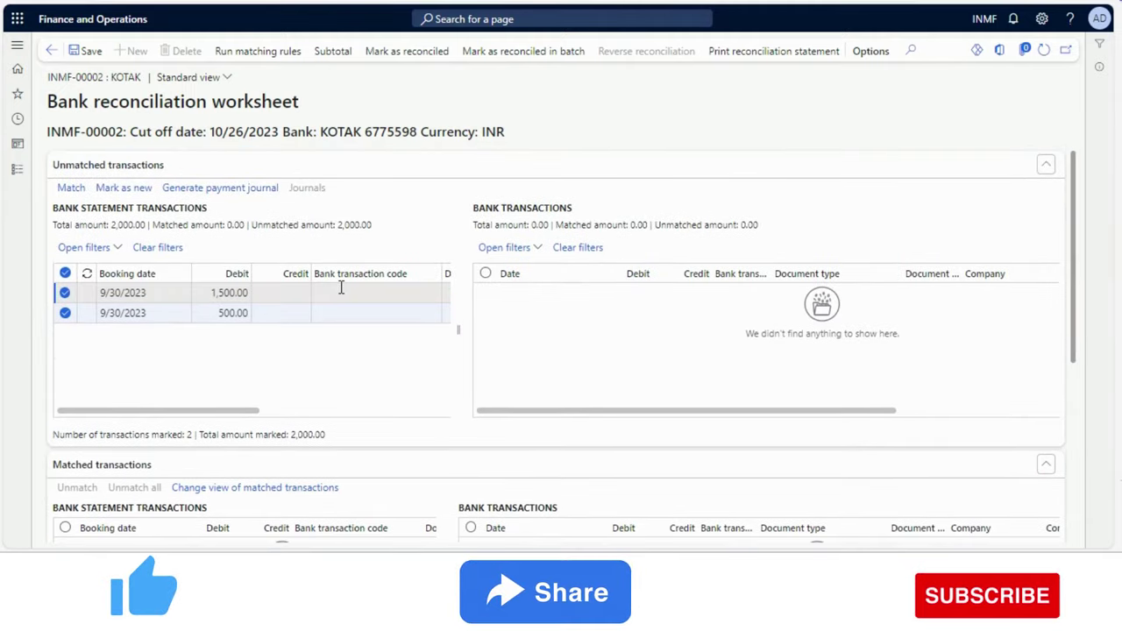
Open the KOTAK bank account for editing and show its Reconciliation settings with the customer and vendor payment journals
left_click(17, 168)
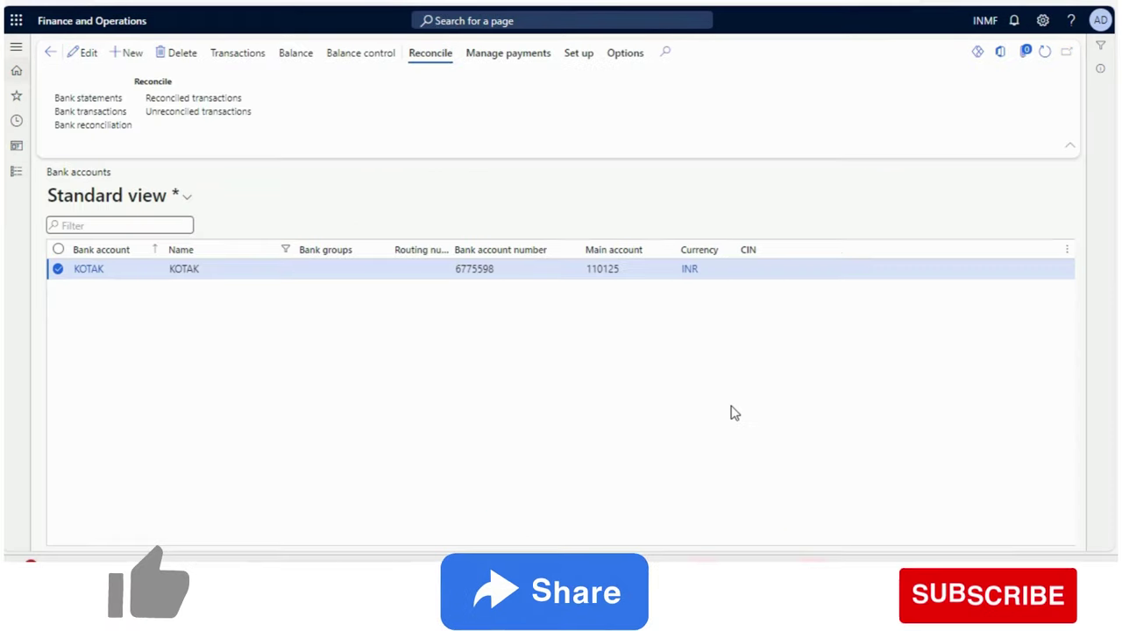
left_click(493, 270)
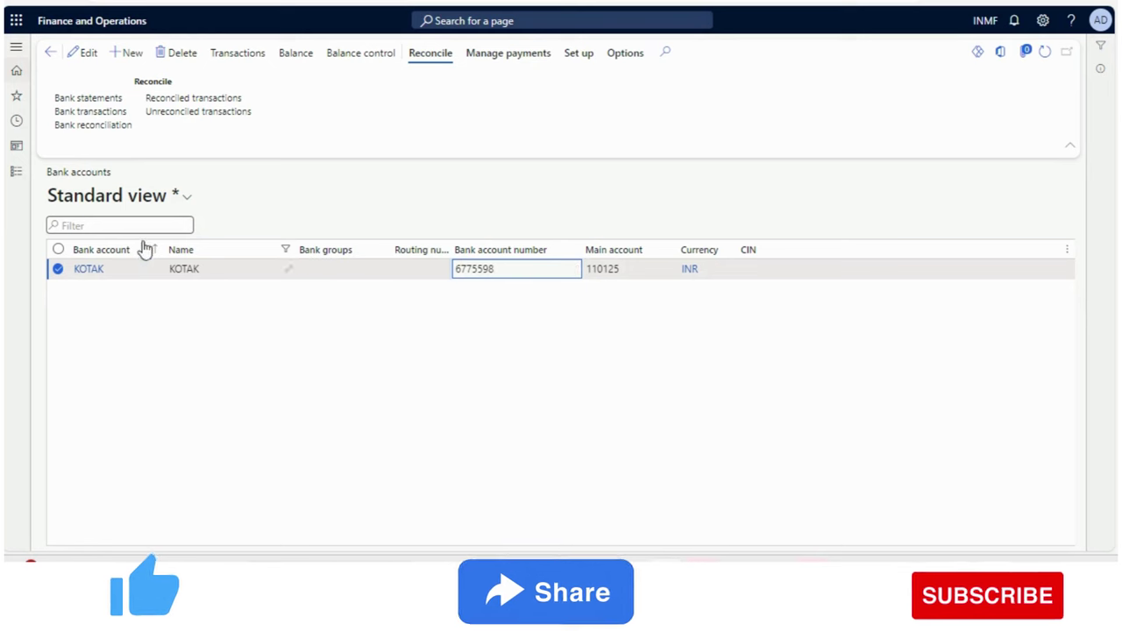
left_click(89, 270)
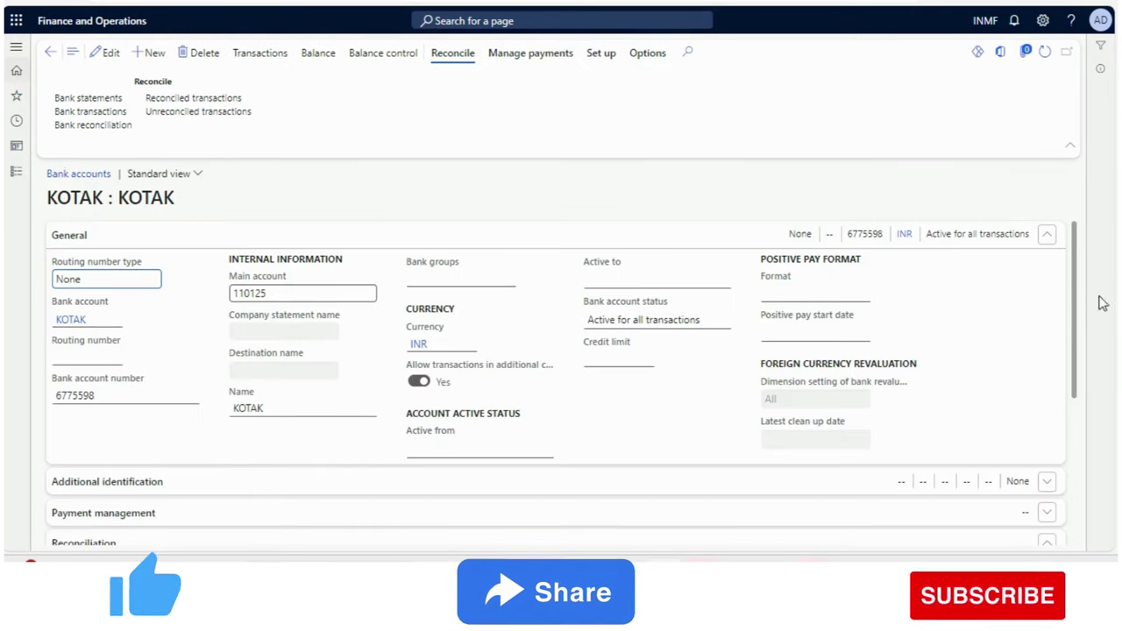
left_click_drag(1076, 276, 1077, 427)
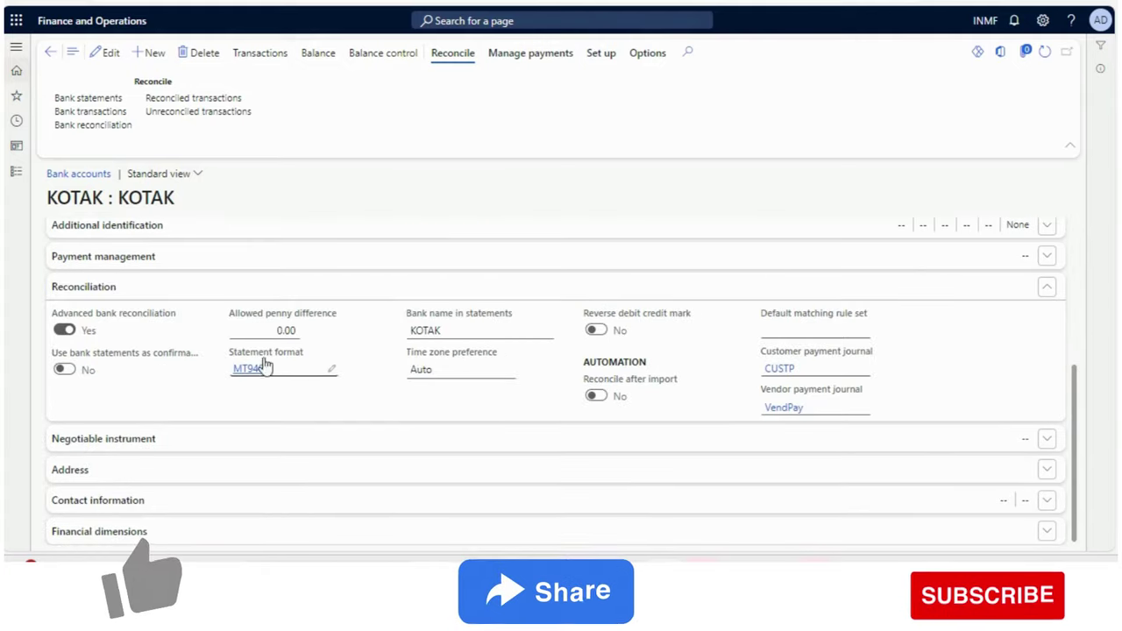
left_click(106, 68)
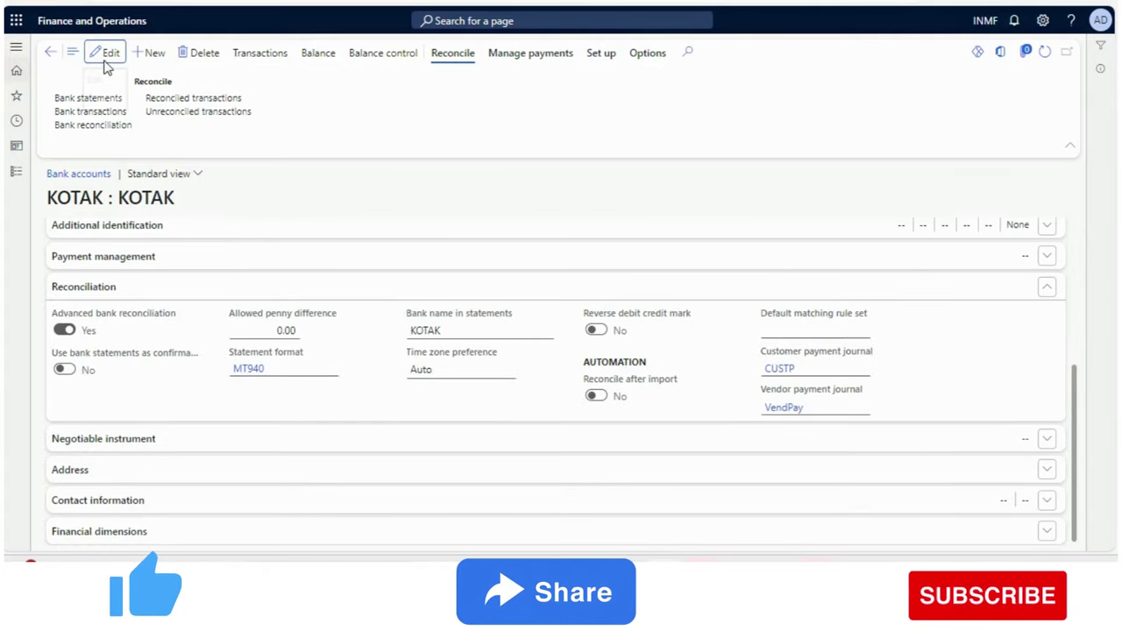
left_click_drag(1079, 373, 1068, 478)
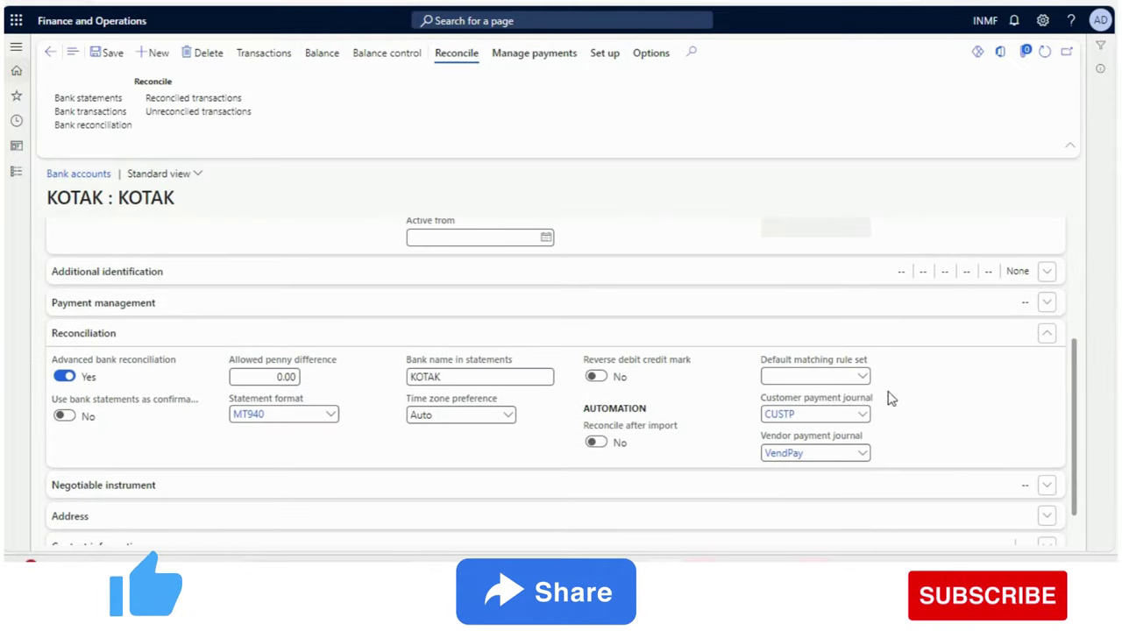
Review the customer payment journal and vendor payment journal settings in the KOTAK account's reconciliation section
double_click(765, 436)
left_click_drag(828, 447, 866, 445)
left_click(892, 447)
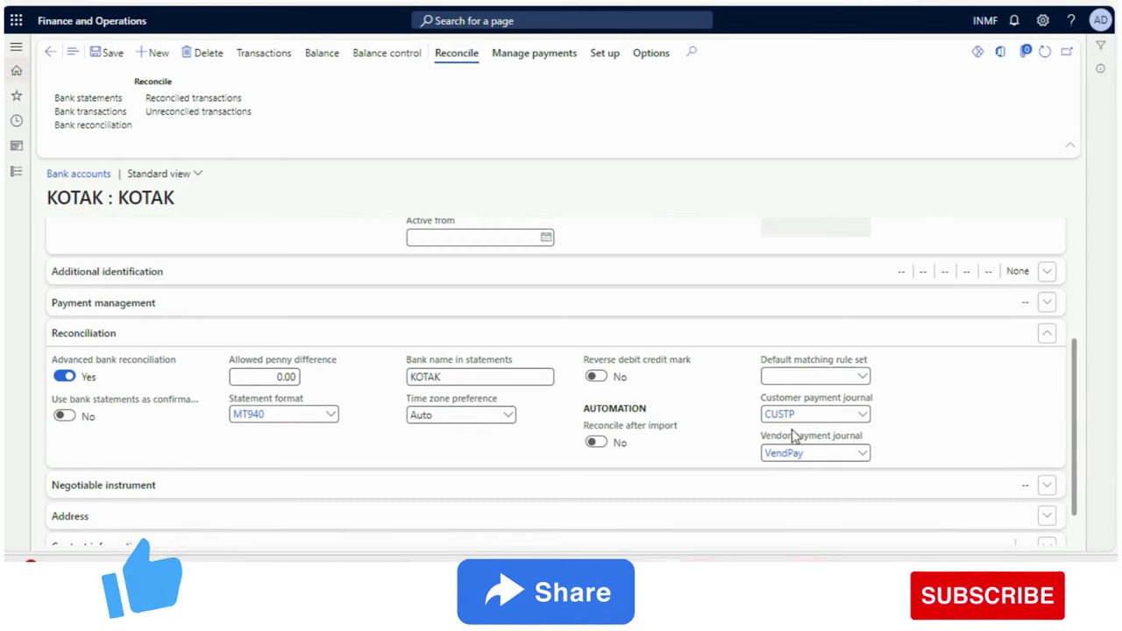
left_click_drag(761, 398, 873, 404)
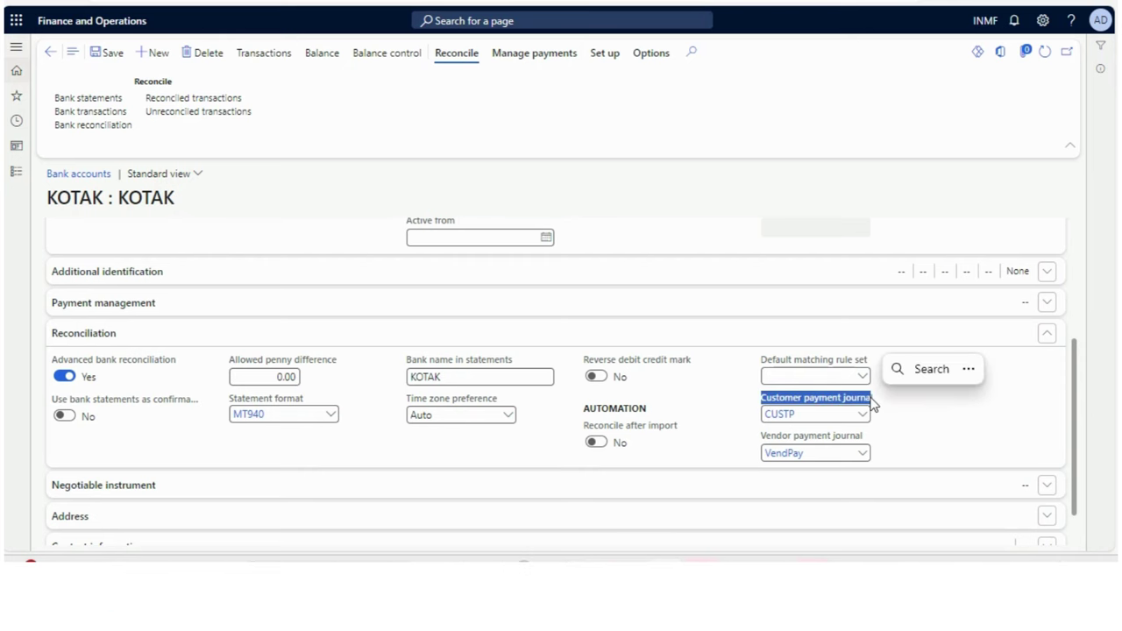
left_click(834, 414)
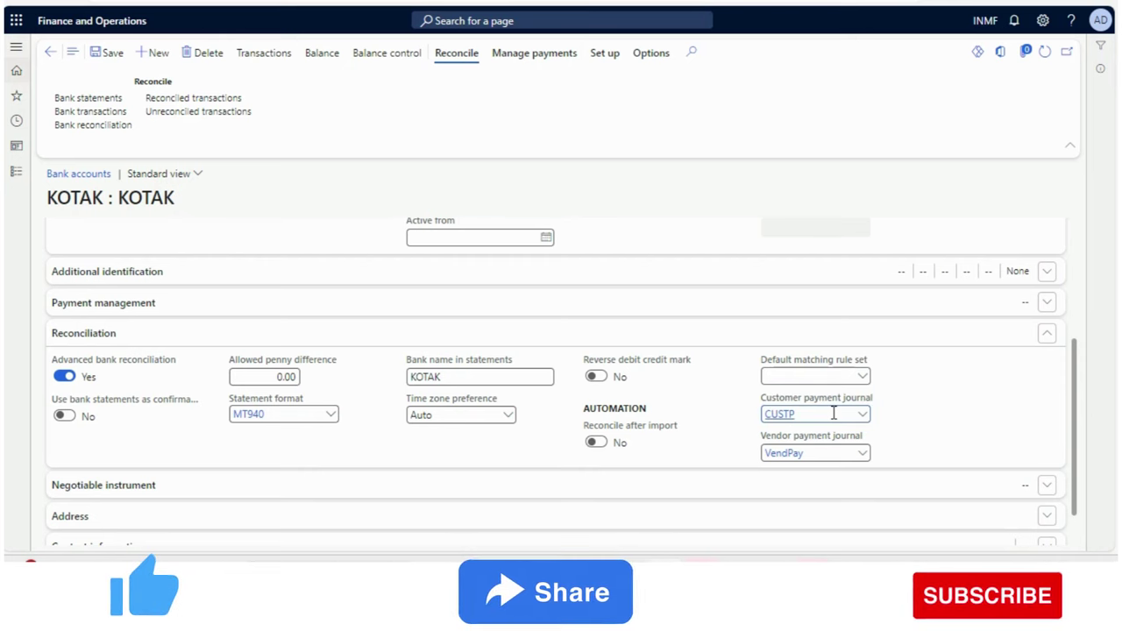
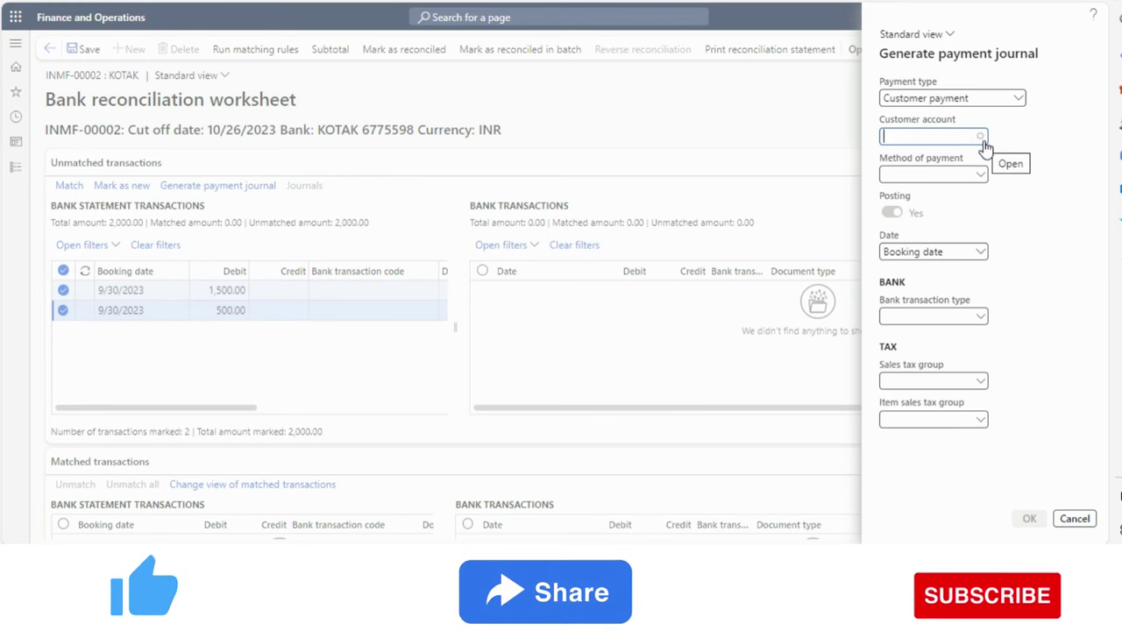
Choose Wingtip Toys India Ltd. as the customer and EP (Electronic Payment) as the method of payment for the payment journal
left_click(981, 138)
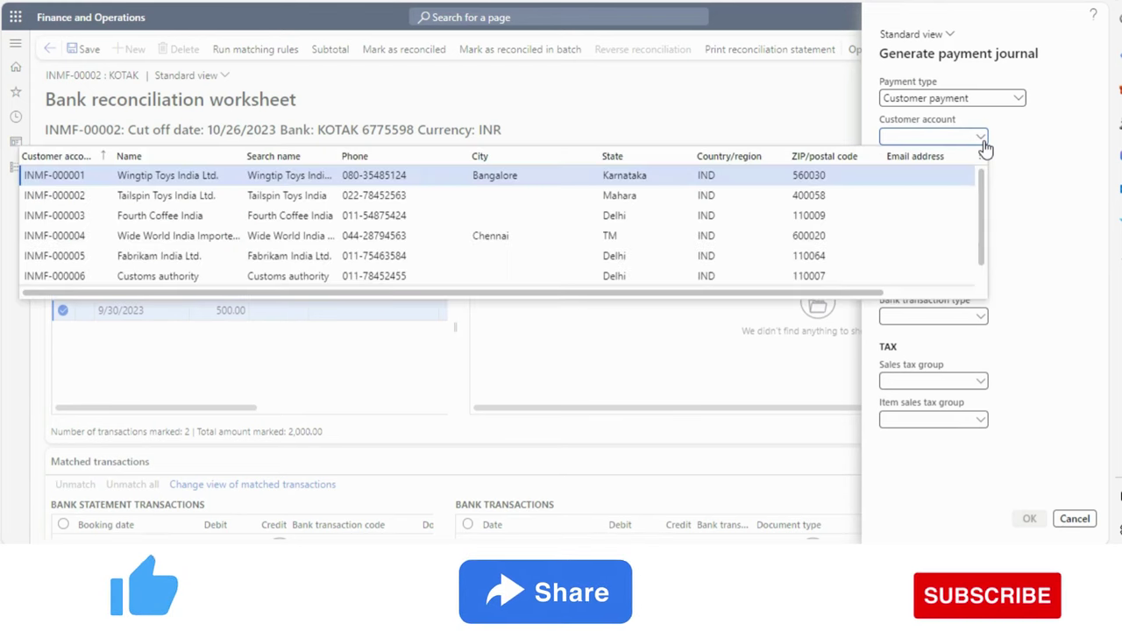
left_click(400, 176)
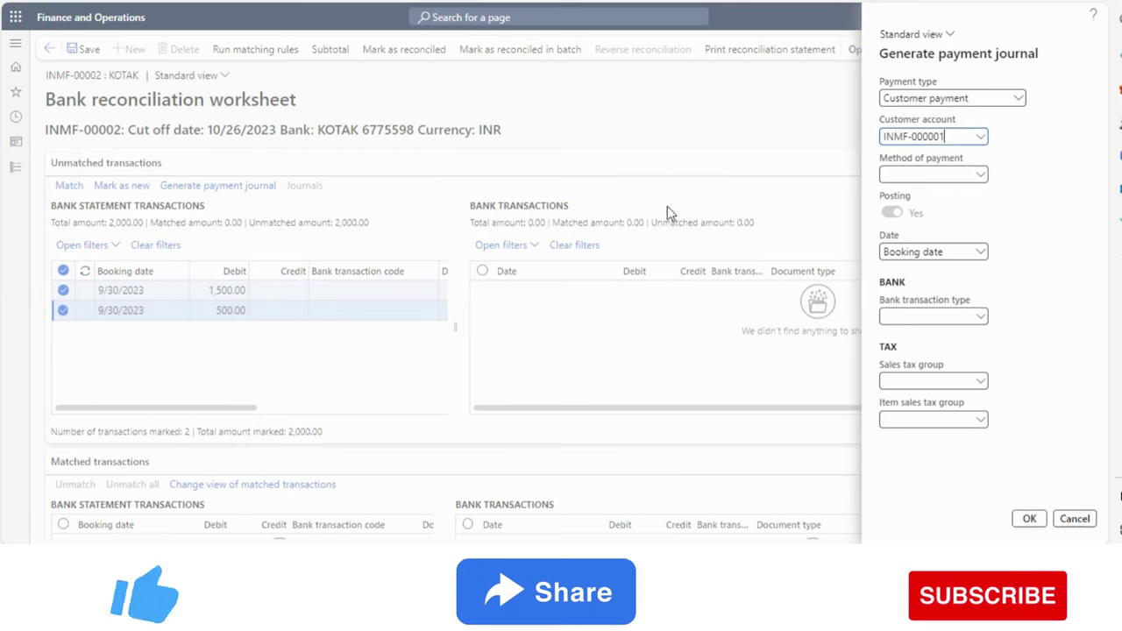
left_click(980, 178)
left_click(983, 180)
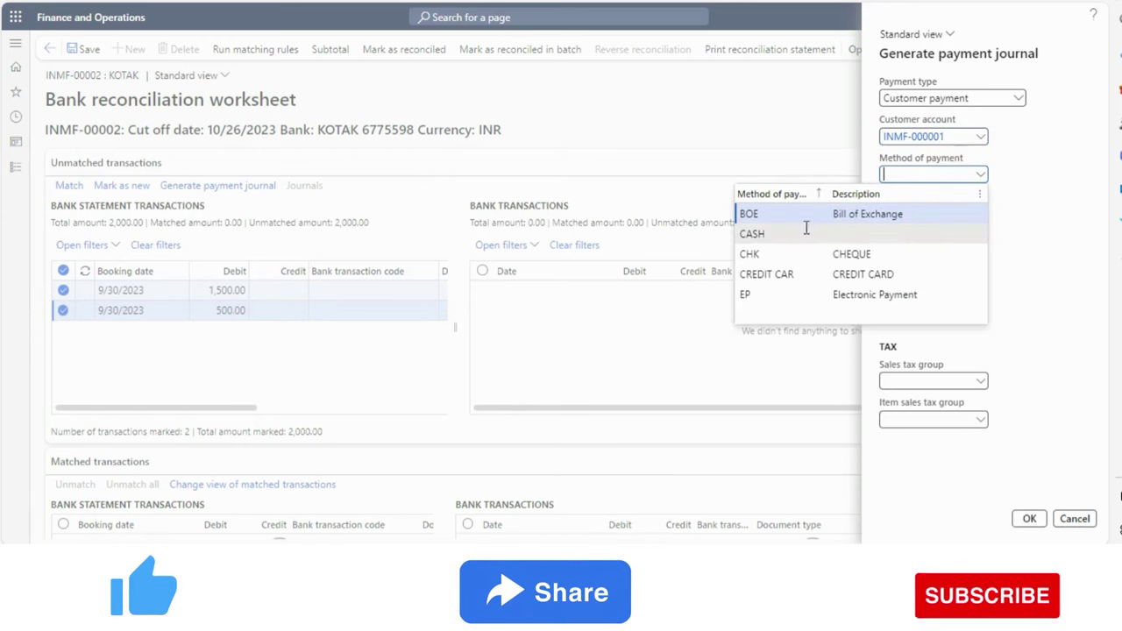
left_click(768, 297)
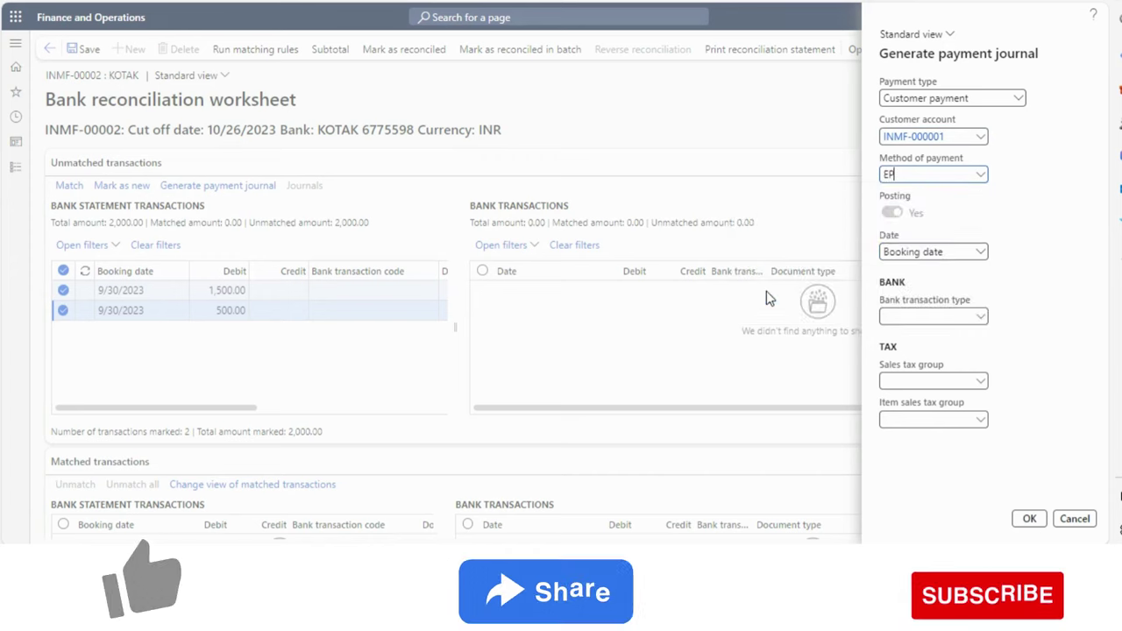
Review the date options, keep Booking date, and generate the customer payment journal for the selected statement transactions
left_click(982, 254)
left_click(926, 289)
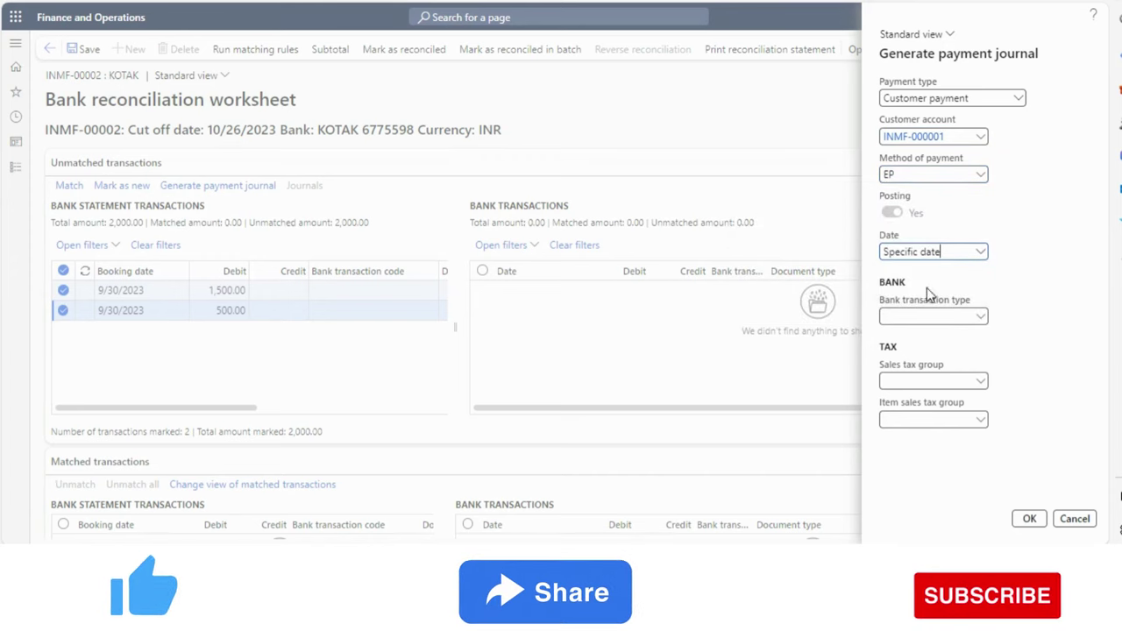
left_click(980, 253)
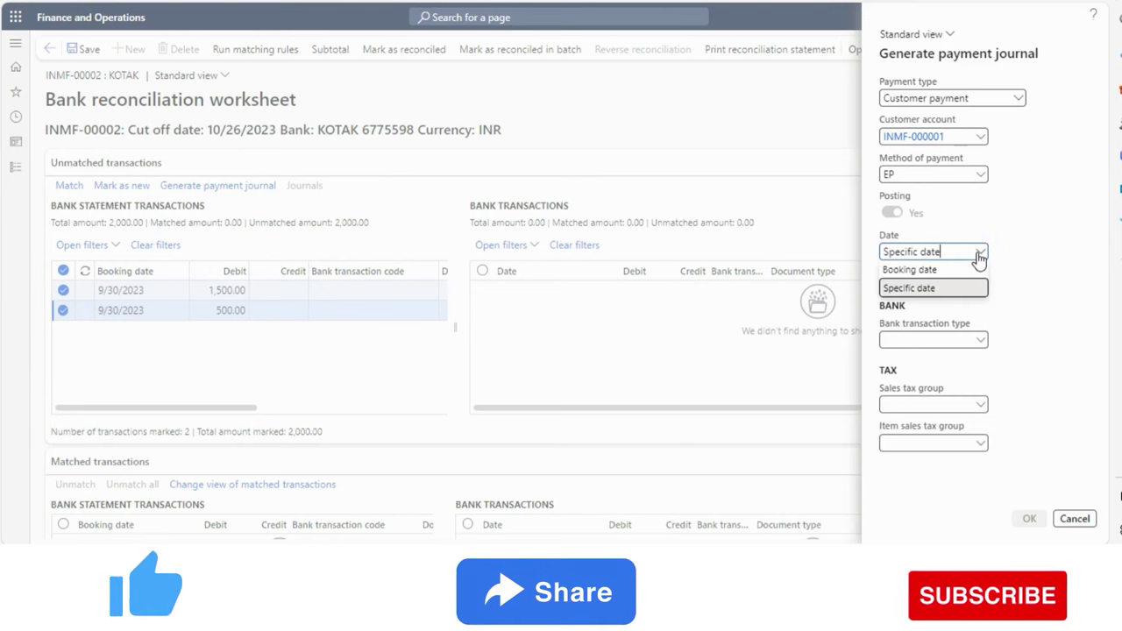
left_click(956, 270)
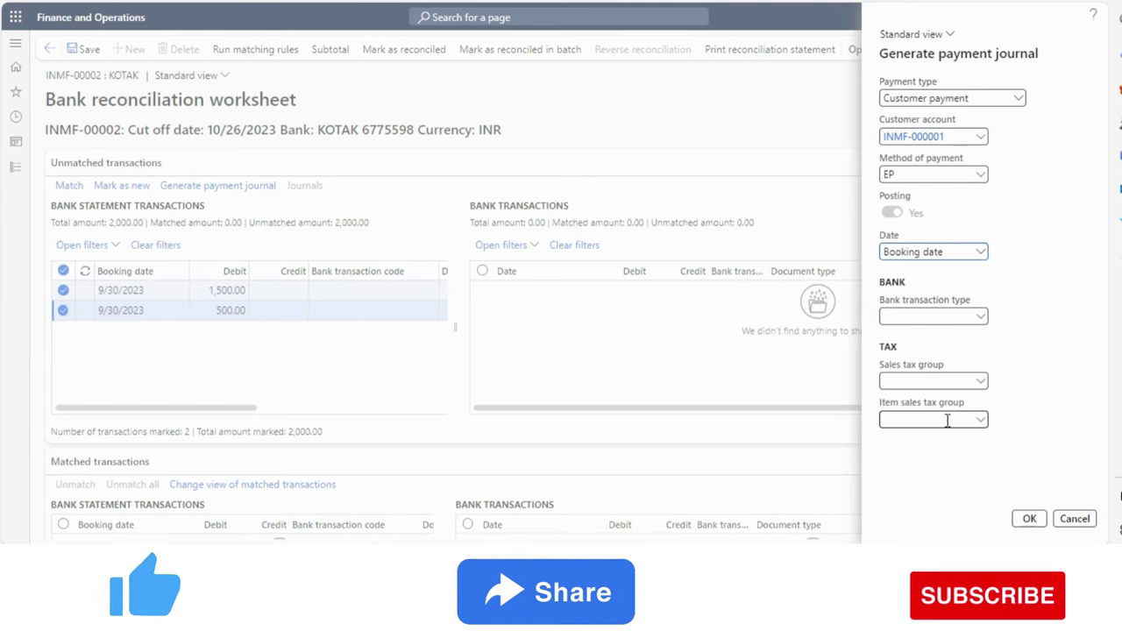
left_click(1028, 520)
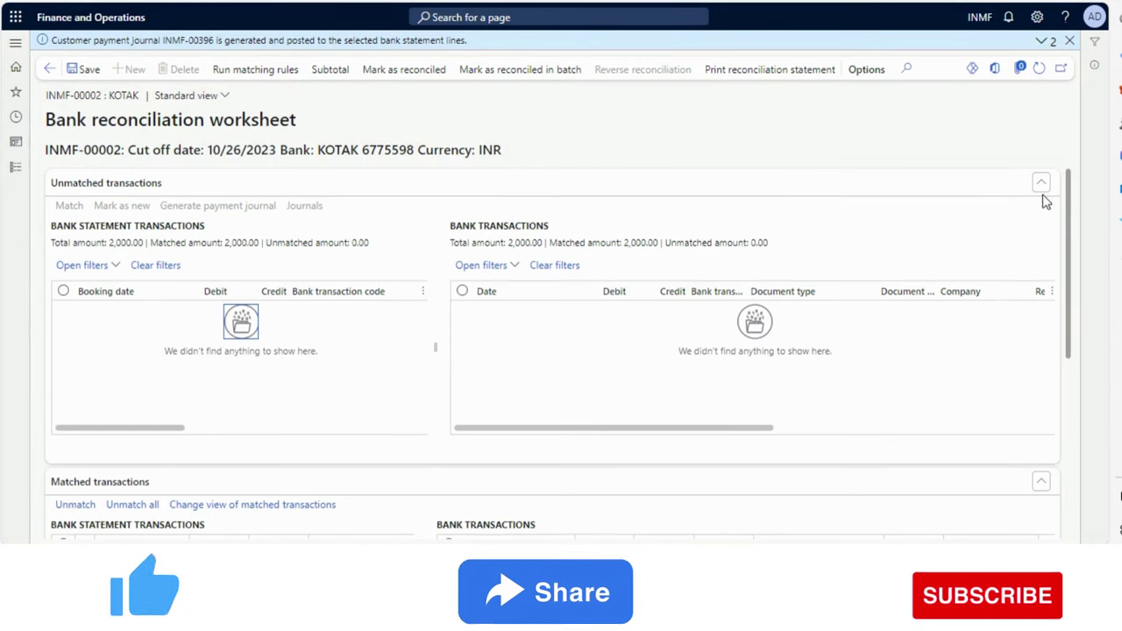
Examine the matched 1,500.00 and 500.00 bank statement transactions and the bank transaction paired with each
left_click_drag(1067, 210, 1076, 303)
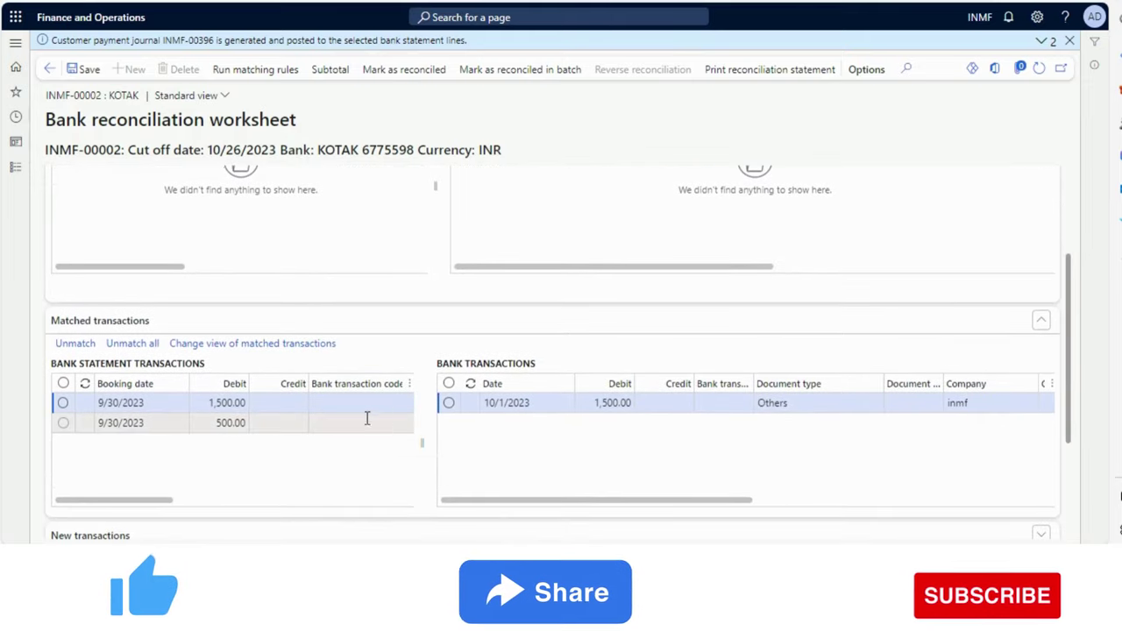
left_click(63, 383)
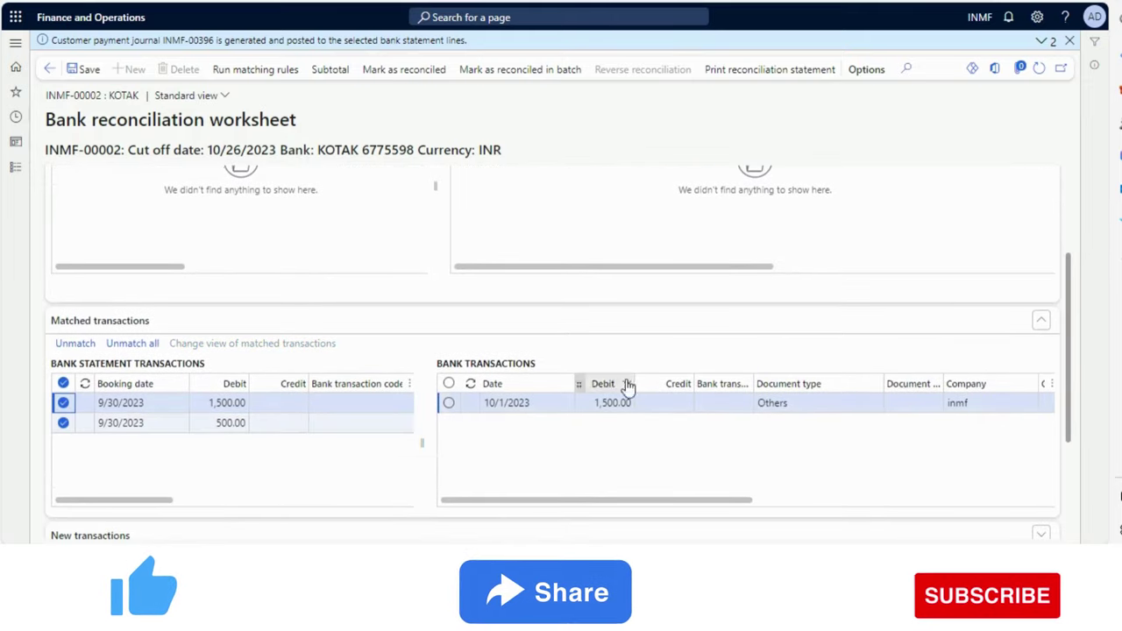
left_click(64, 384)
left_click(63, 403)
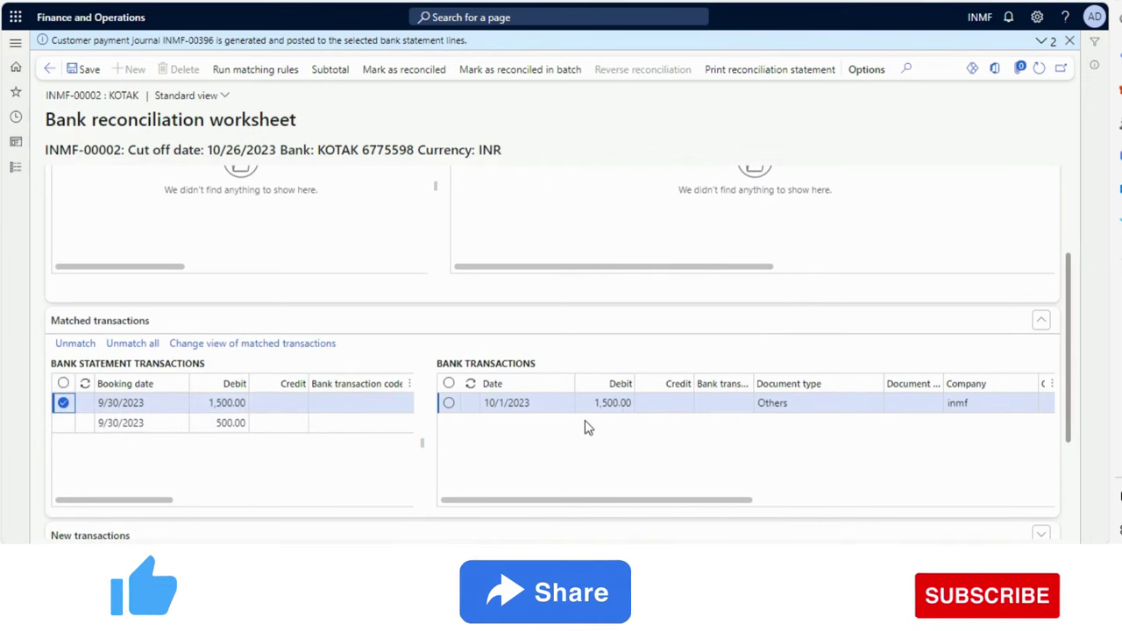
left_click(611, 404)
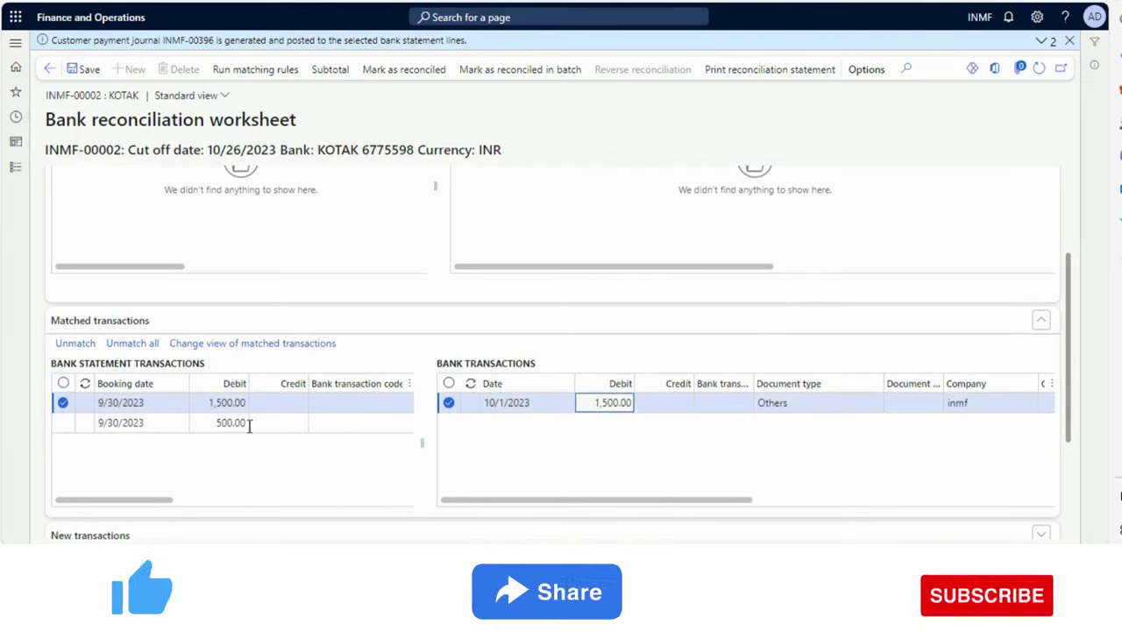
left_click(63, 404)
left_click(62, 425)
left_click(616, 403)
type("500")
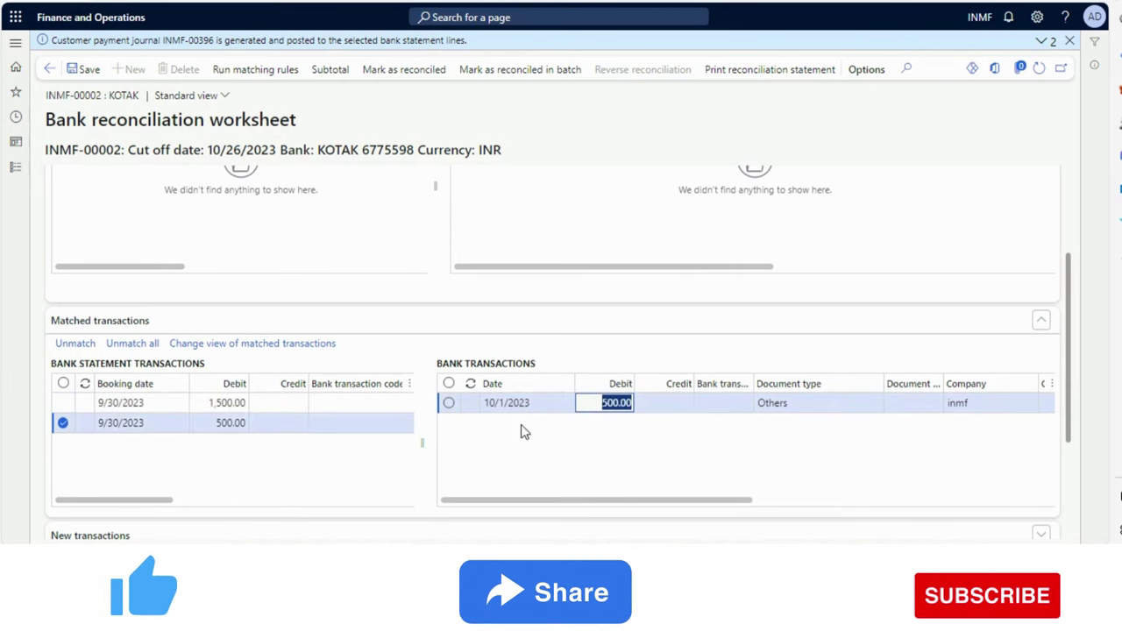
Select all matched bank statement transactions, mark the worksheet as reconciled, and proceed with the bank reconciliation
left_click(64, 383)
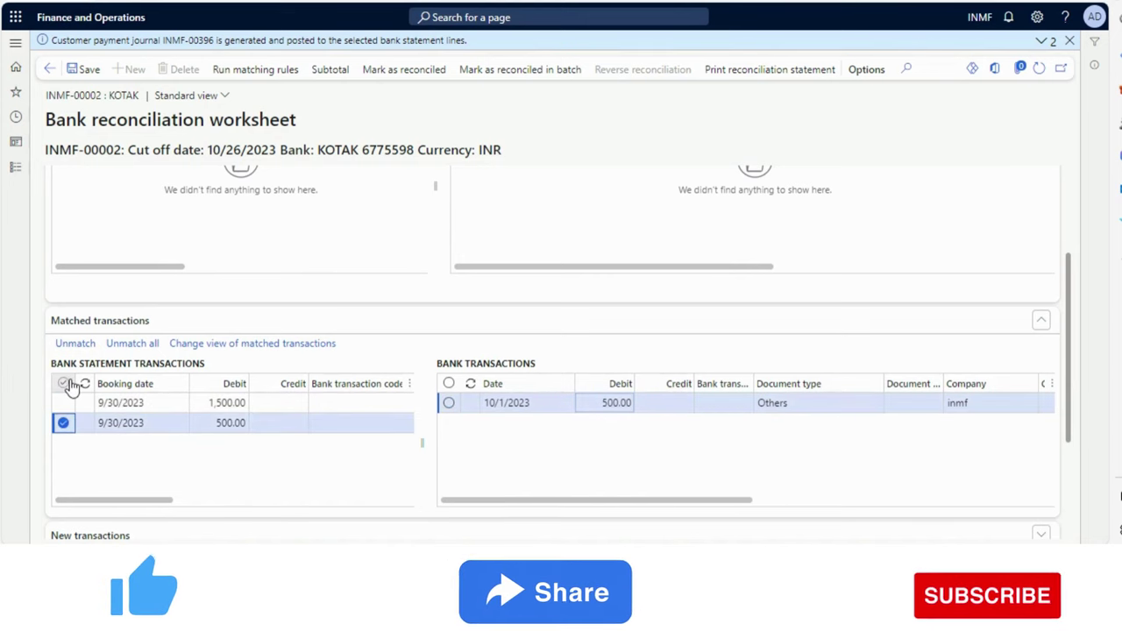
scroll(1065, 323, "down", 2)
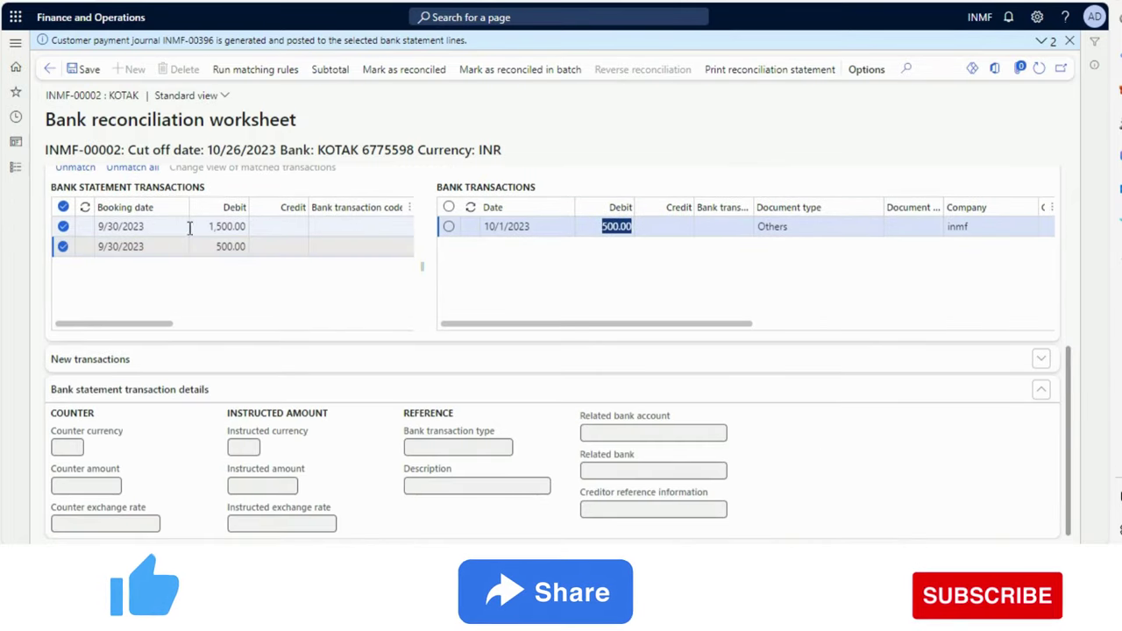
left_click(397, 74)
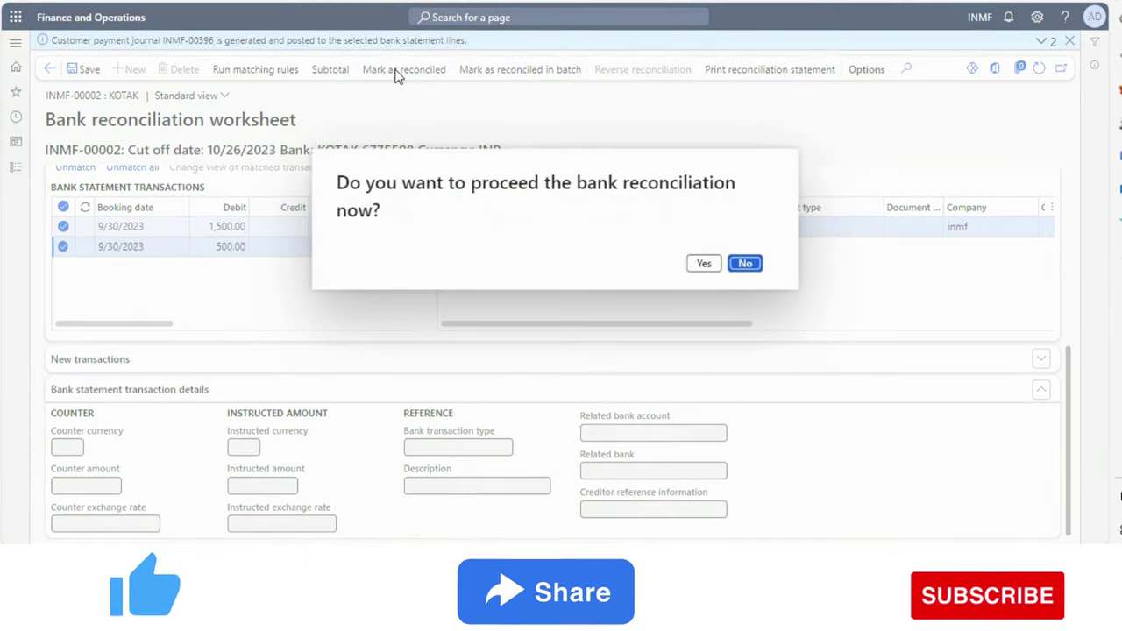
left_click(714, 270)
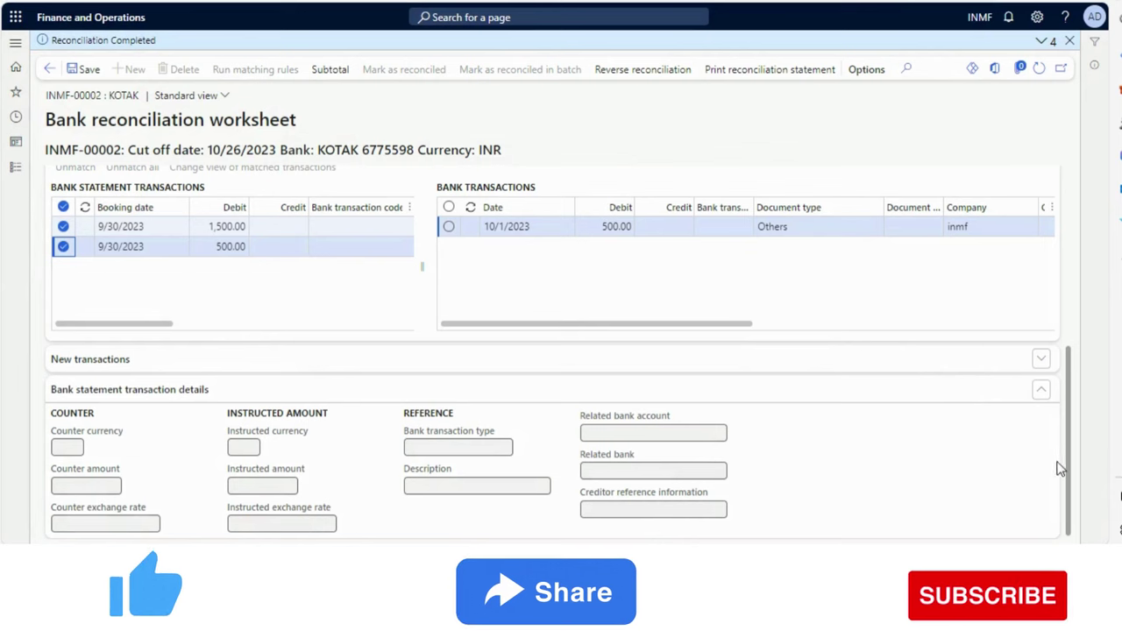
Check the reconciled statement transactions against their bank transactions, clearing the selection of all statement lines
left_click_drag(1072, 471, 1101, 296)
scroll(1081, 324, "down", 5)
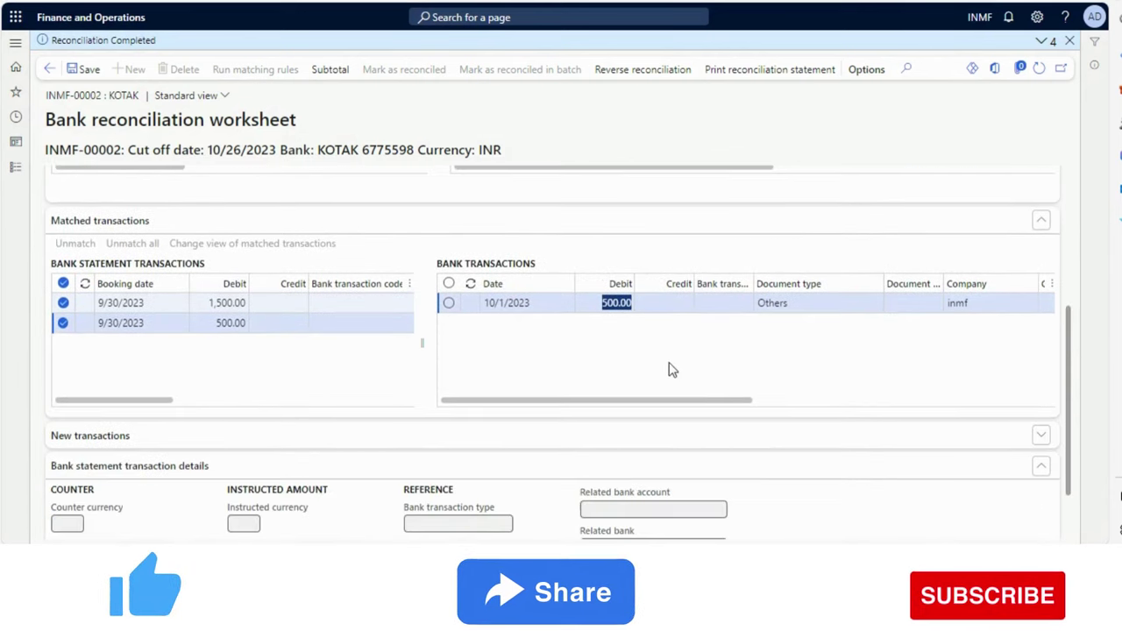
left_click(584, 298)
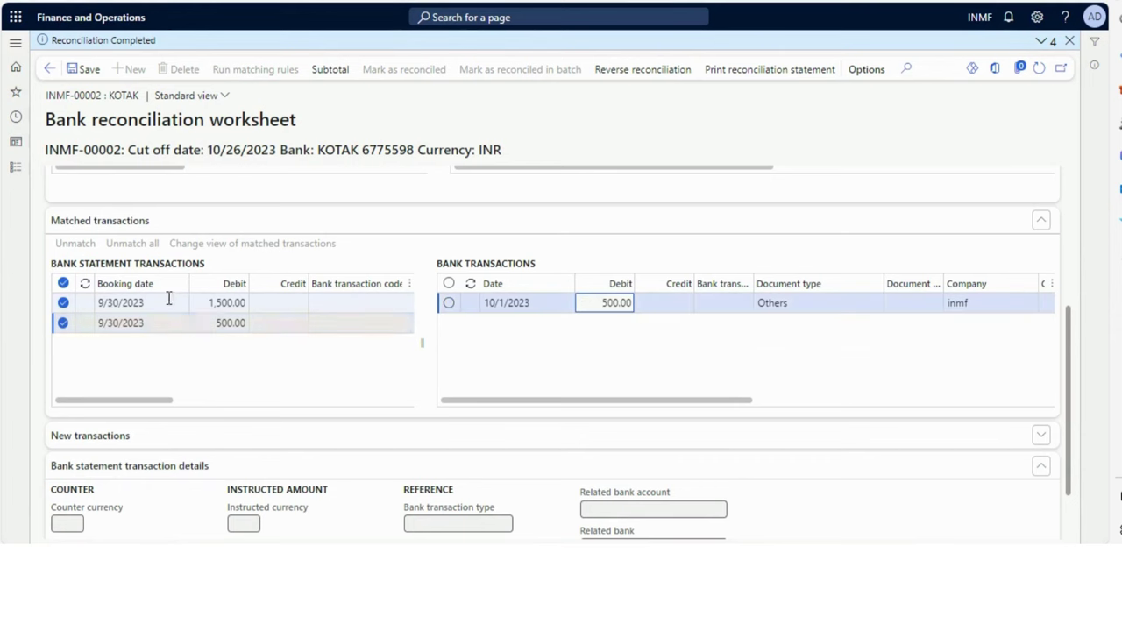
left_click(63, 283)
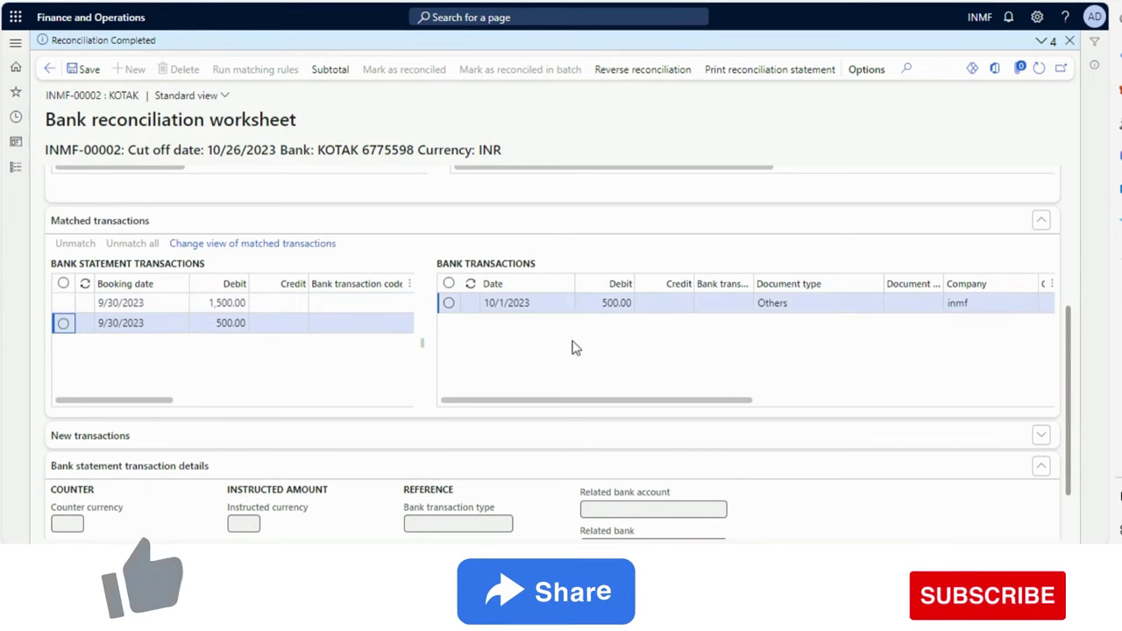
left_click(551, 303)
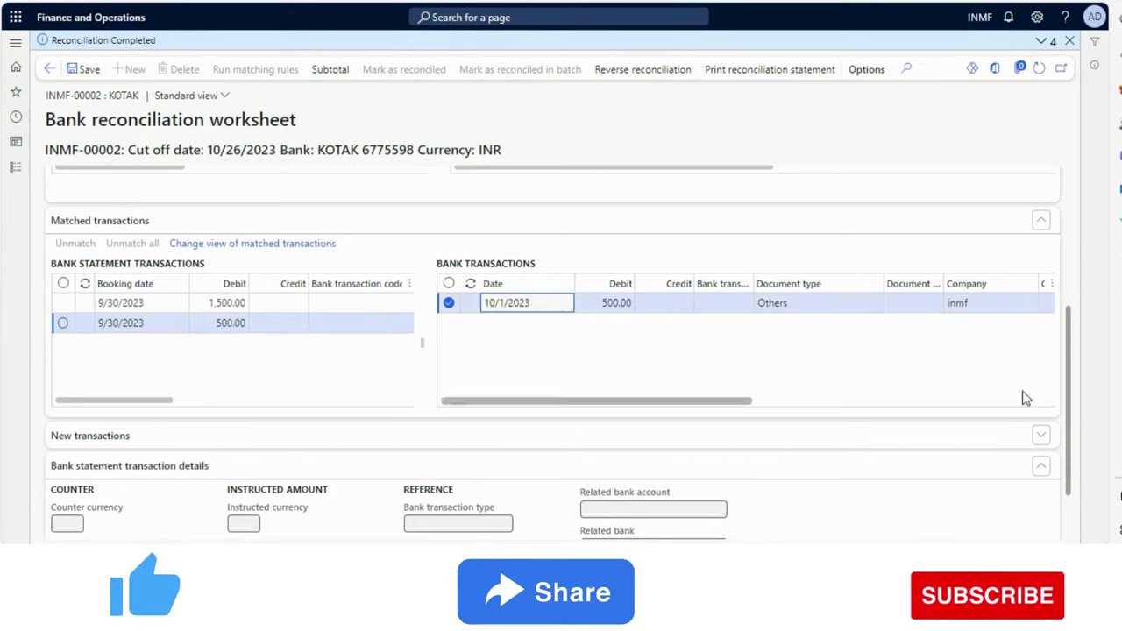
scroll(1064, 390, "down", 1)
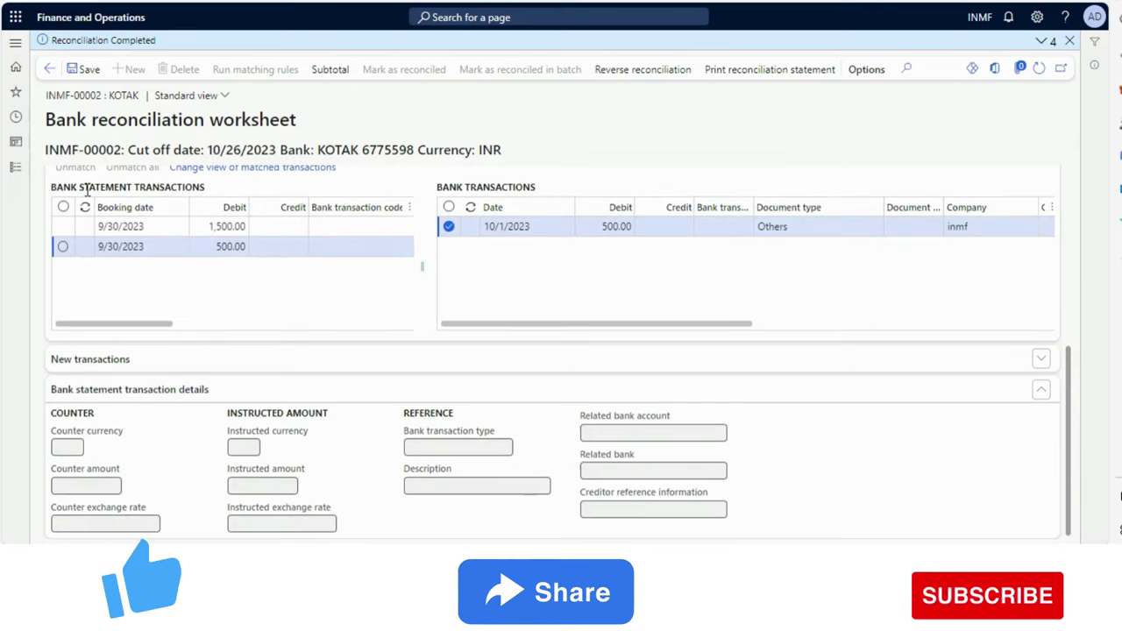
Open the list of all customers in Accounts receivable
left_click(21, 176)
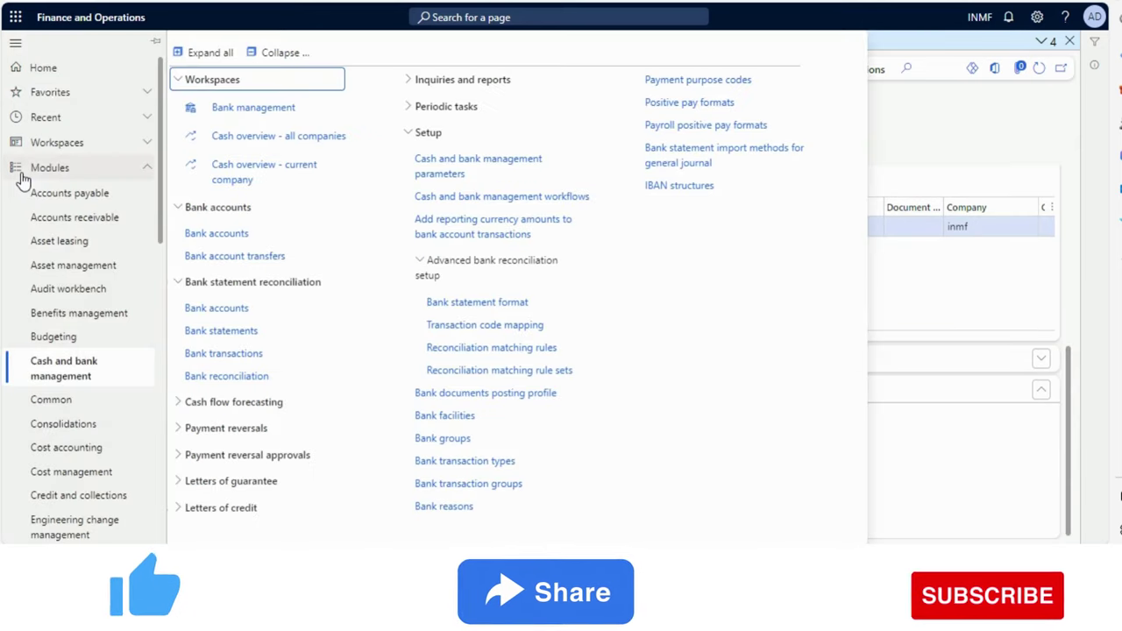
left_click(97, 221)
left_click(225, 169)
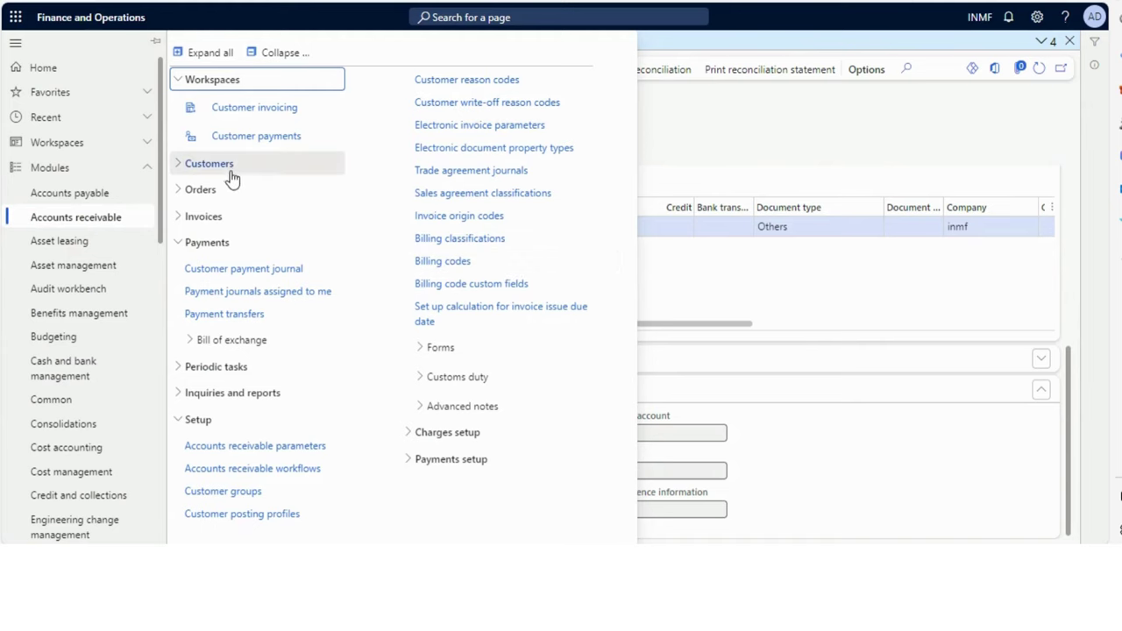
left_click(219, 192)
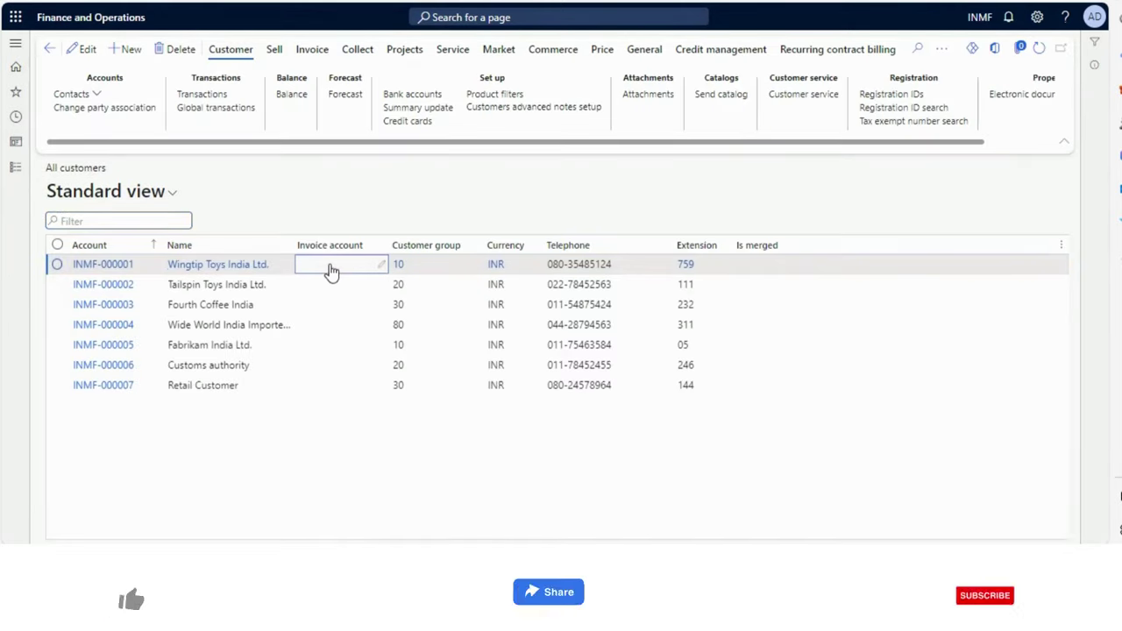
Show the transactions of customer Wingtip Toys India Ltd. and check the 10/1/2023 payments of 1,500.00 and 500.00
left_click(332, 272)
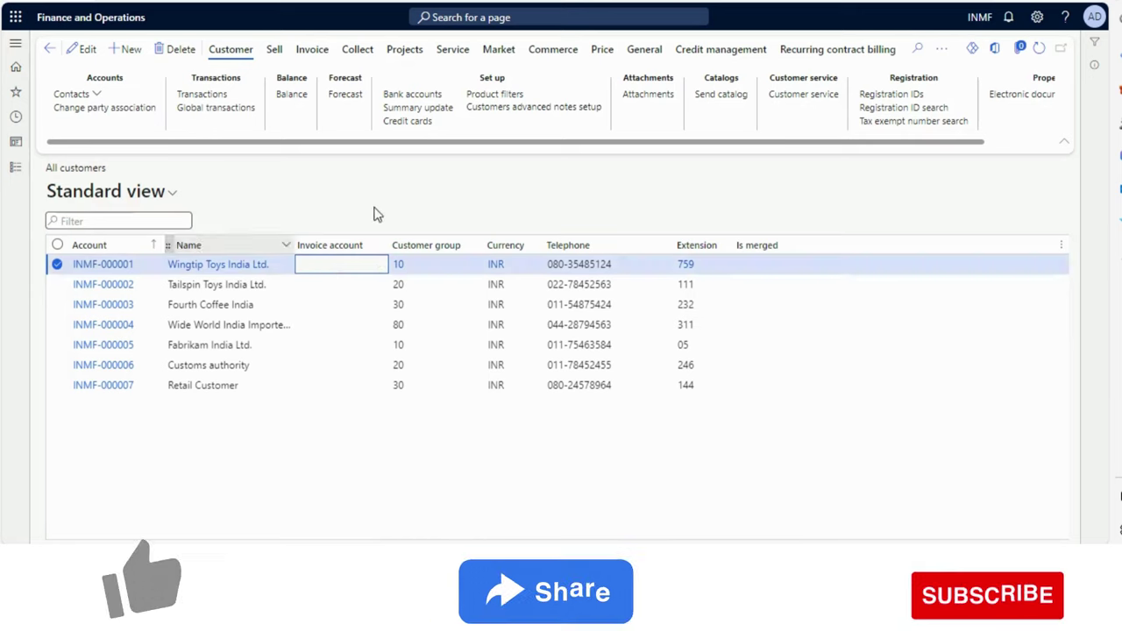
left_click(217, 97)
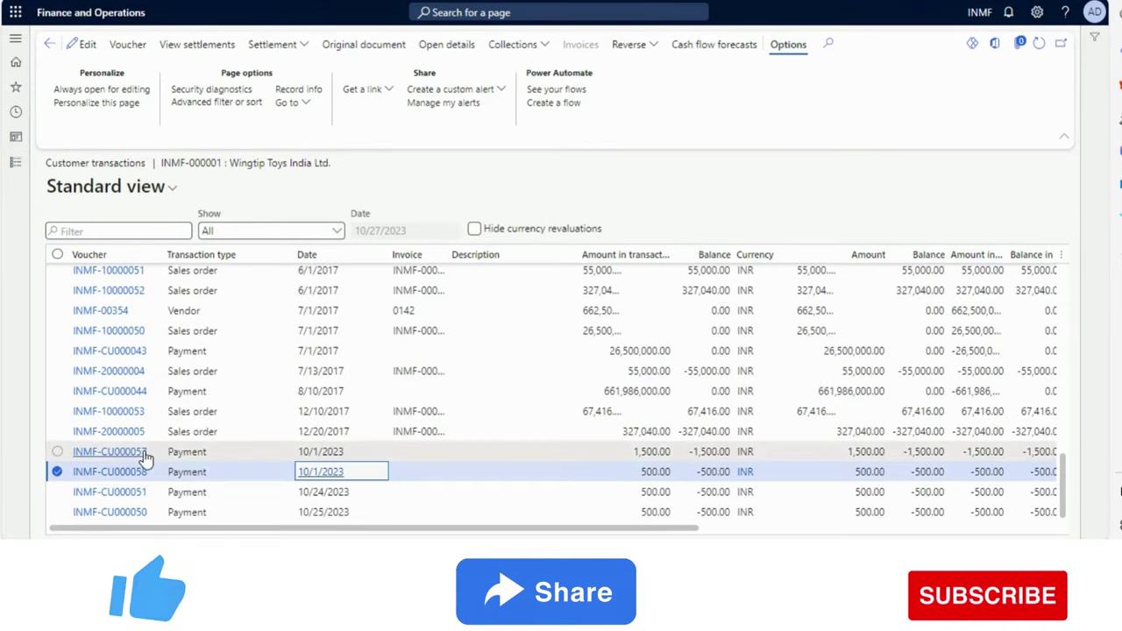
left_click(57, 451)
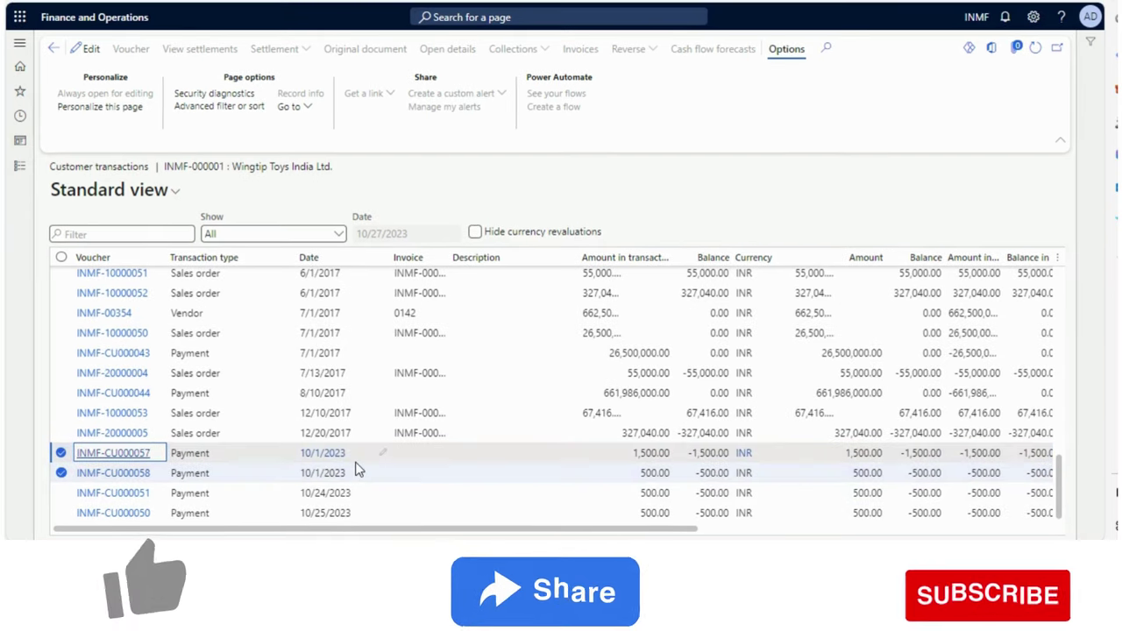
left_click(352, 474)
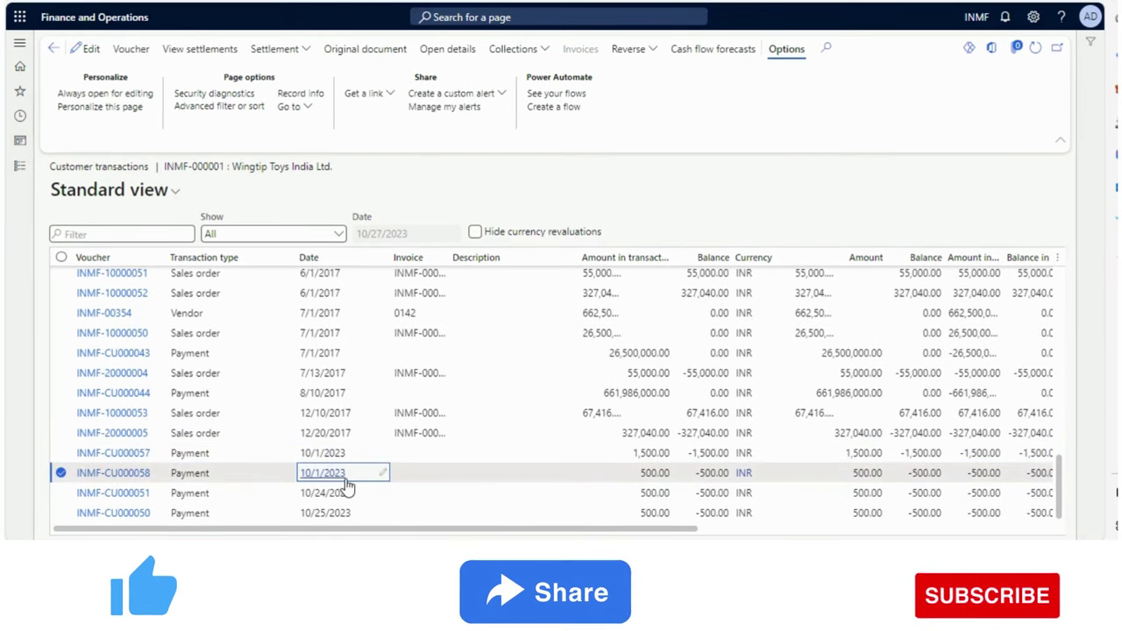